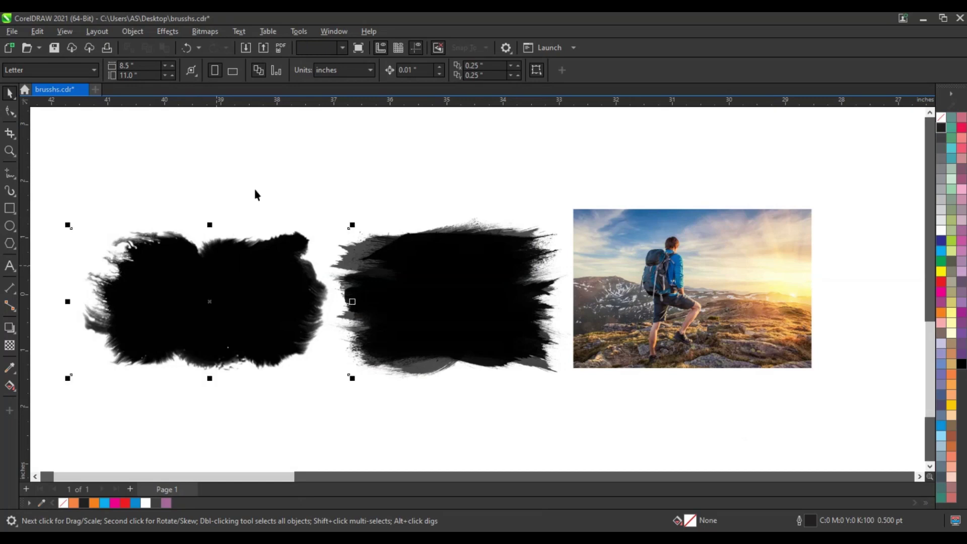
Move the streaky brush shape above the rounded brush shape
{"action": "left_click", "coordinate": [254, 195]}
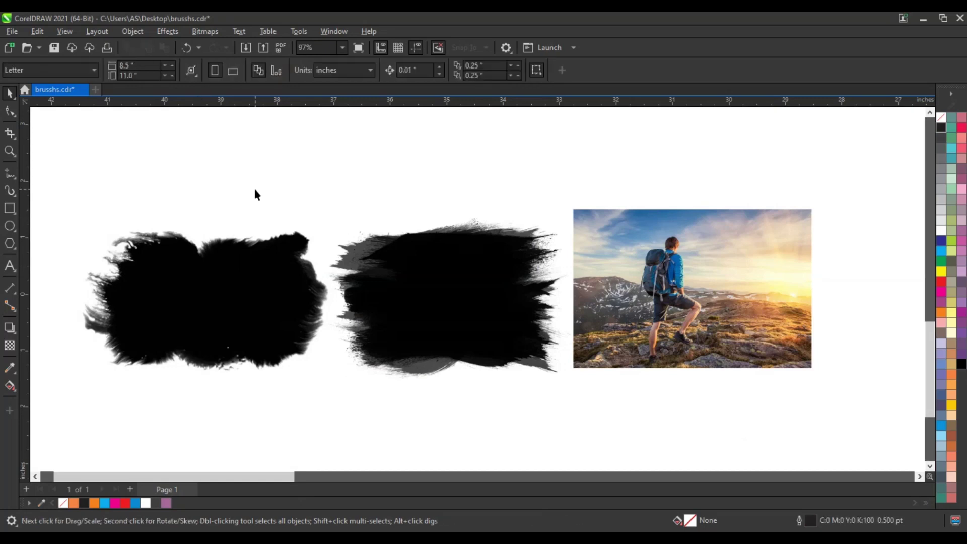
{"action": "left_click", "coordinate": [10, 151]}
{"action": "left_click_drag", "start_coordinate": [78, 190], "coordinate": [583, 395]}
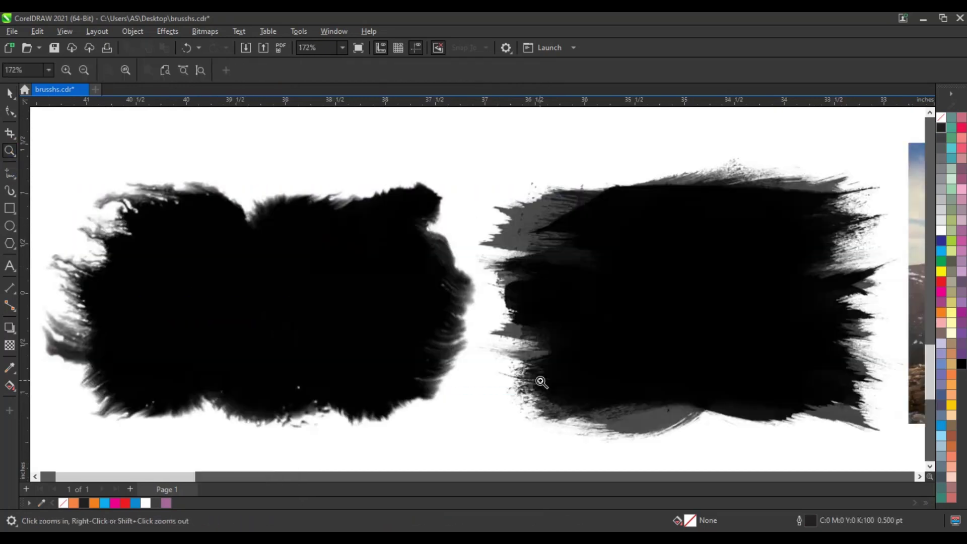
{"action": "scroll", "coordinate": [408, 291], "scroll_direction": "down", "scroll_amount": 1}
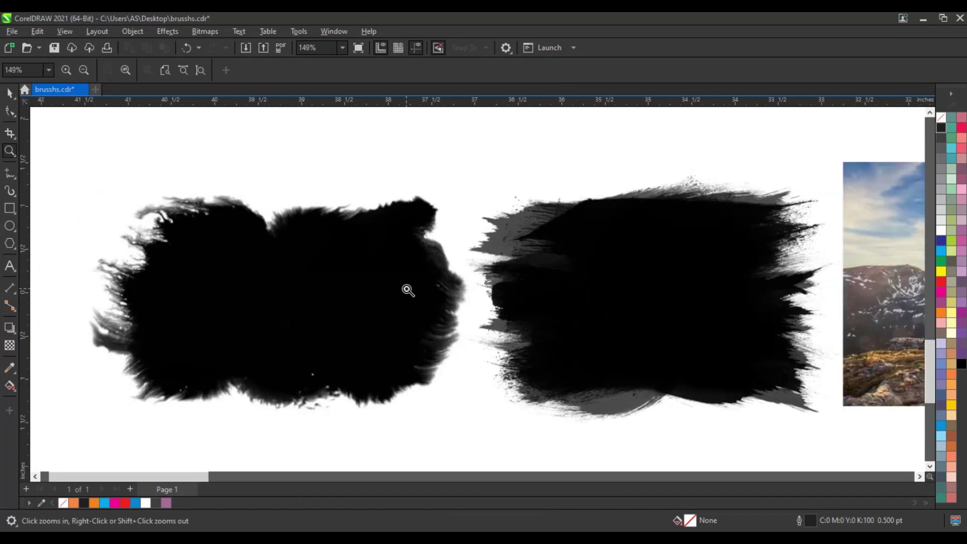
{"action": "scroll", "coordinate": [167, 257], "scroll_direction": "down", "scroll_amount": 1}
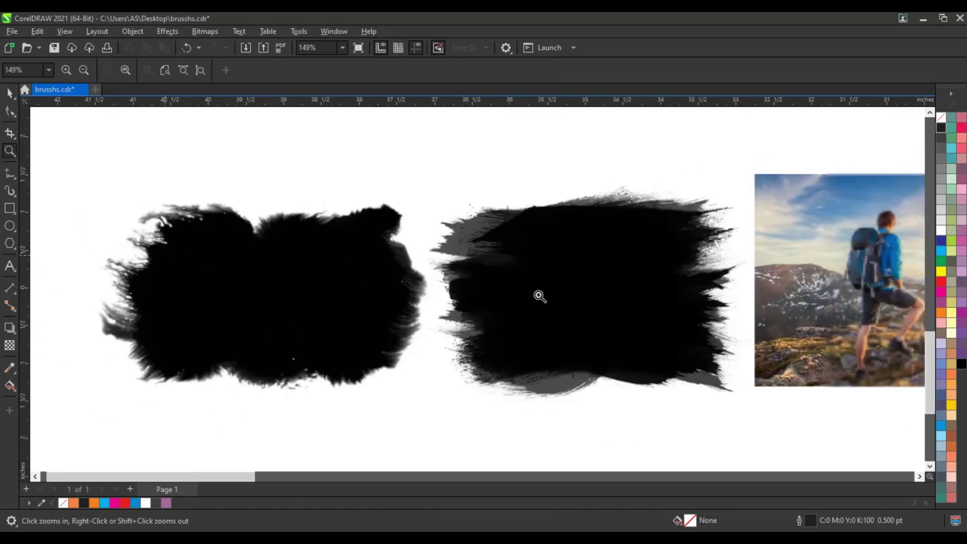
{"action": "scroll", "coordinate": [530, 284], "scroll_direction": "down", "scroll_amount": 2}
{"action": "left_click_drag", "start_coordinate": [624, 186], "coordinate": [897, 372]}
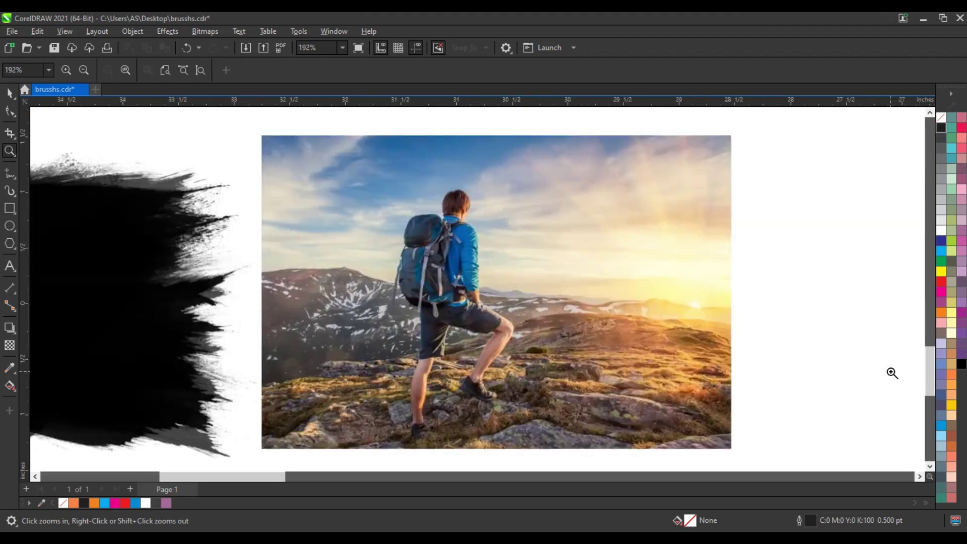
{"action": "scroll", "coordinate": [849, 352], "scroll_direction": "down", "scroll_amount": 1}
{"action": "scroll", "coordinate": [849, 351], "scroll_direction": "down", "scroll_amount": 1}
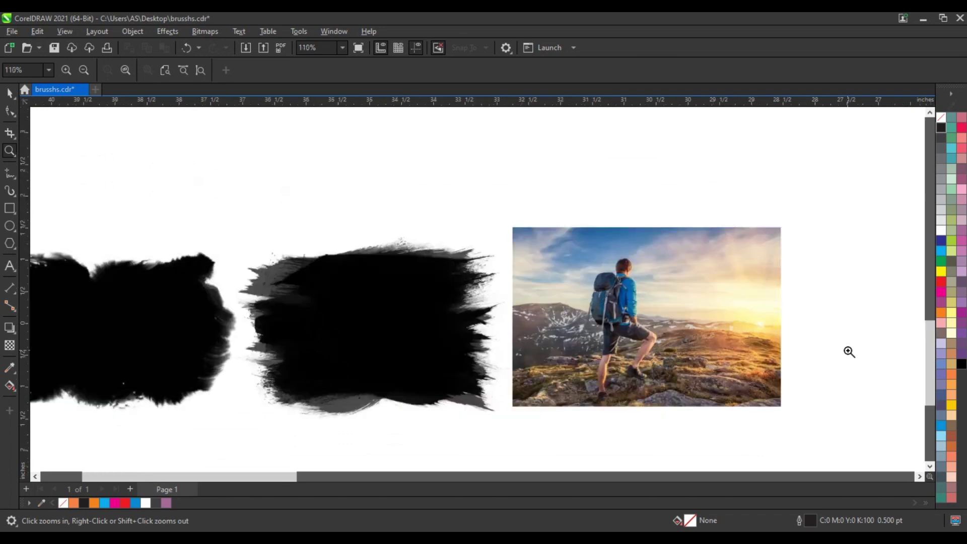
{"action": "scroll", "coordinate": [850, 351], "scroll_direction": "down", "scroll_amount": 1}
{"action": "key", "text": "space"}
{"action": "left_click", "coordinate": [254, 282]}
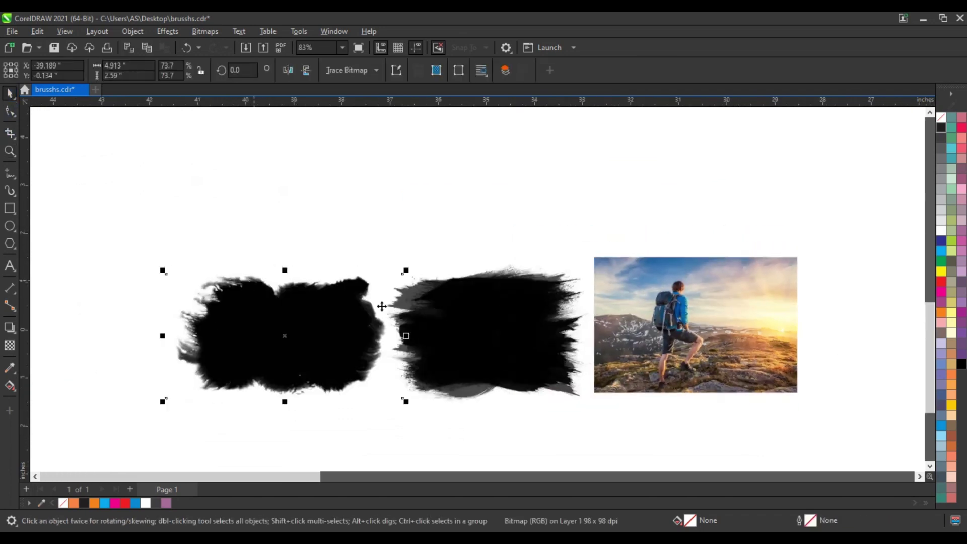
{"action": "mouse_move", "coordinate": [470, 236]}
{"action": "left_mouse_down"}
{"action": "mouse_move", "coordinate": [331, 182]}
{"action": "mouse_move", "coordinate": [334, 204]}
{"action": "left_mouse_up"}
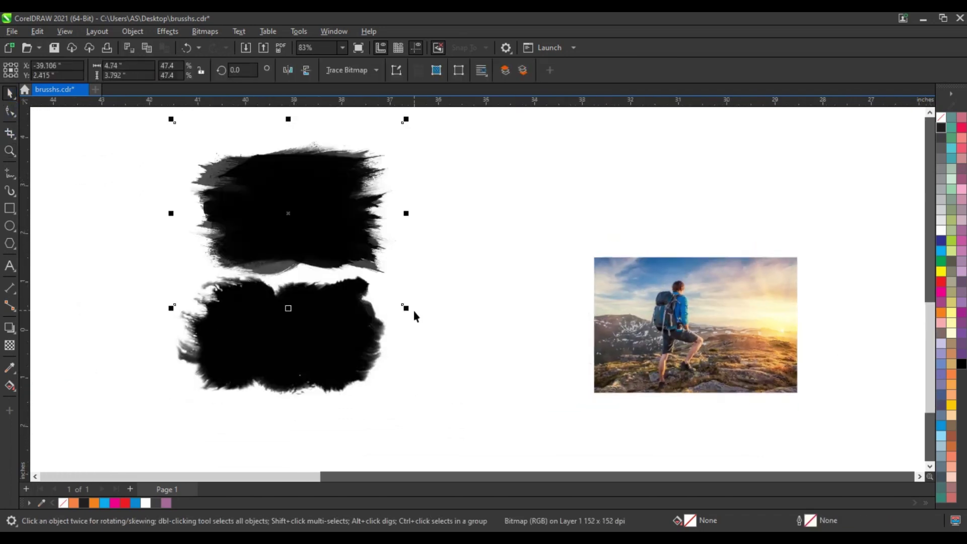
Shrink the streaky brush and hiker photo, placing the photo beneath the brushes
{"action": "mouse_move", "coordinate": [412, 311]}
{"action": "left_mouse_down"}
{"action": "mouse_move", "coordinate": [380, 292]}
{"action": "mouse_move", "coordinate": [391, 283]}
{"action": "left_mouse_up"}
{"action": "left_click", "coordinate": [378, 297]}
{"action": "left_click", "coordinate": [623, 325]}
{"action": "left_click_drag", "start_coordinate": [801, 255], "coordinate": [733, 300]}
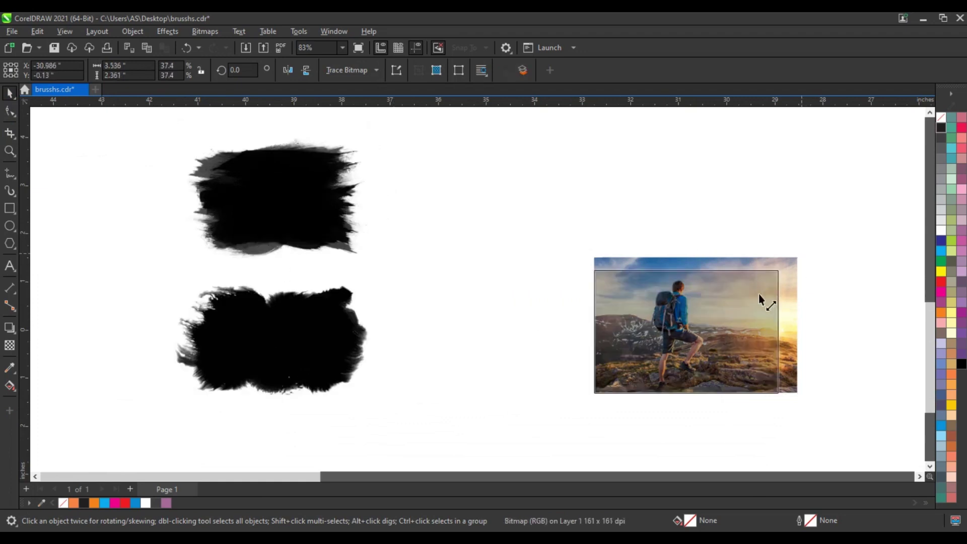
{"action": "mouse_move", "coordinate": [408, 389]}
{"action": "left_mouse_down"}
{"action": "mouse_move", "coordinate": [295, 445]}
{"action": "mouse_move", "coordinate": [297, 434]}
{"action": "left_mouse_up"}
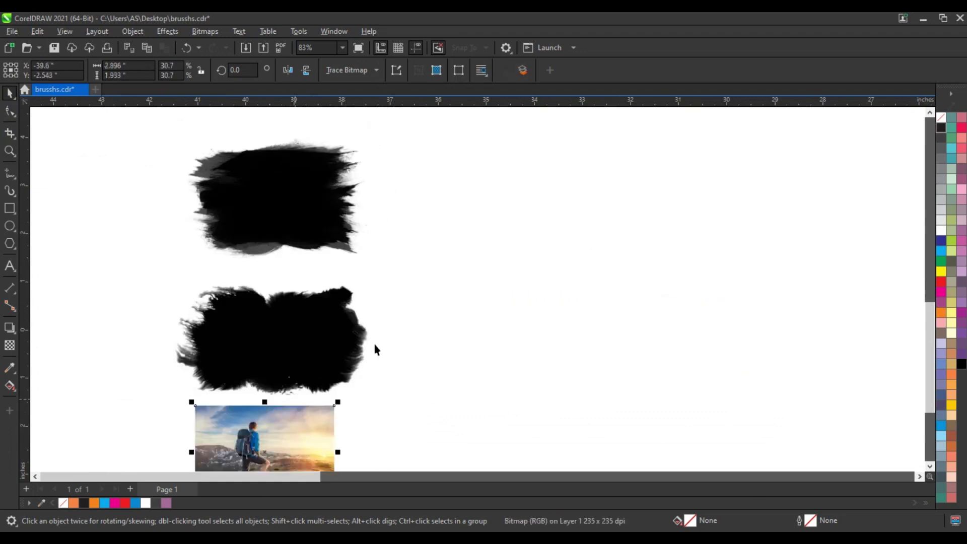
{"action": "left_click", "coordinate": [186, 287]}
Scale the three objects down together and move the column to the upper left
{"action": "scroll", "coordinate": [186, 287], "scroll_direction": "down", "scroll_amount": 1}
{"action": "left_click_drag", "start_coordinate": [149, 161], "coordinate": [353, 462]}
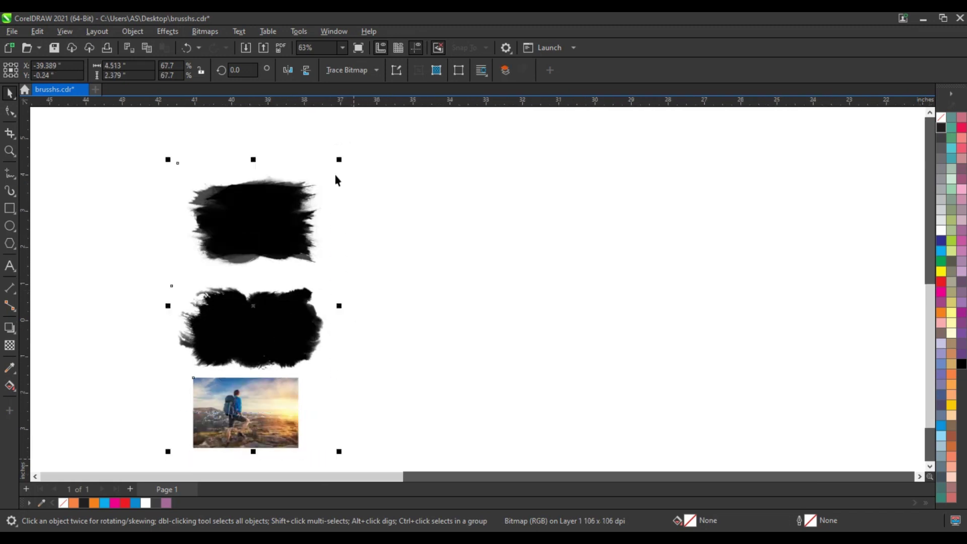
{"action": "left_click_drag", "start_coordinate": [339, 160], "coordinate": [322, 189]}
{"action": "left_click_drag", "start_coordinate": [257, 237], "coordinate": [216, 211]}
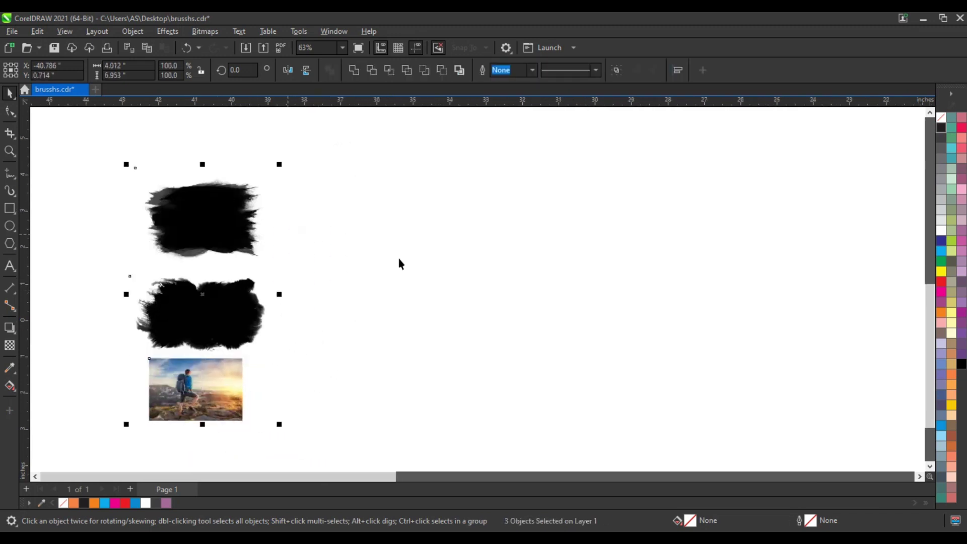
{"action": "left_click", "coordinate": [580, 328]}
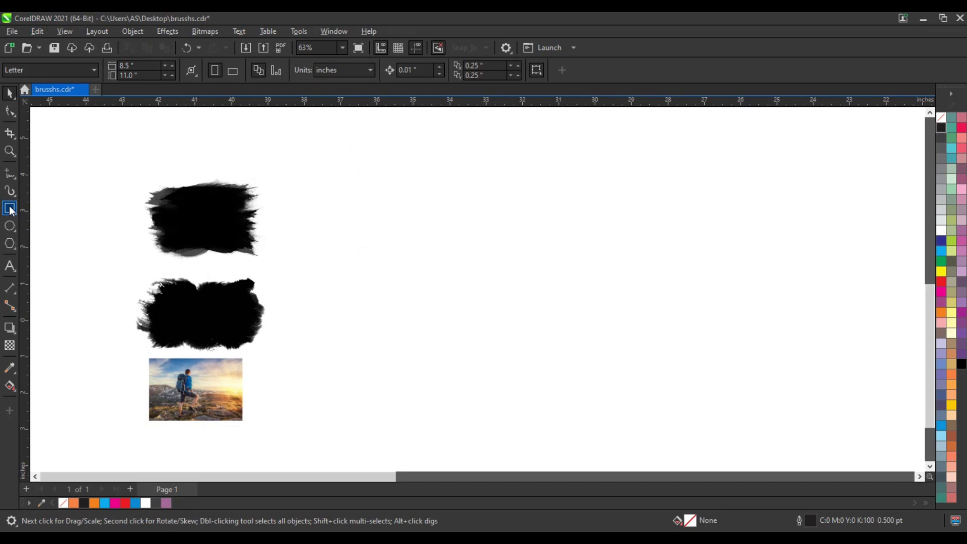
Draw a large square in the canvas centre and drag the streaky brush shape into it
{"action": "mouse_move", "coordinate": [347, 148]}
{"action": "left_mouse_down"}
{"action": "mouse_move", "coordinate": [505, 398]}
{"action": "mouse_move", "coordinate": [521, 447]}
{"action": "left_mouse_up"}
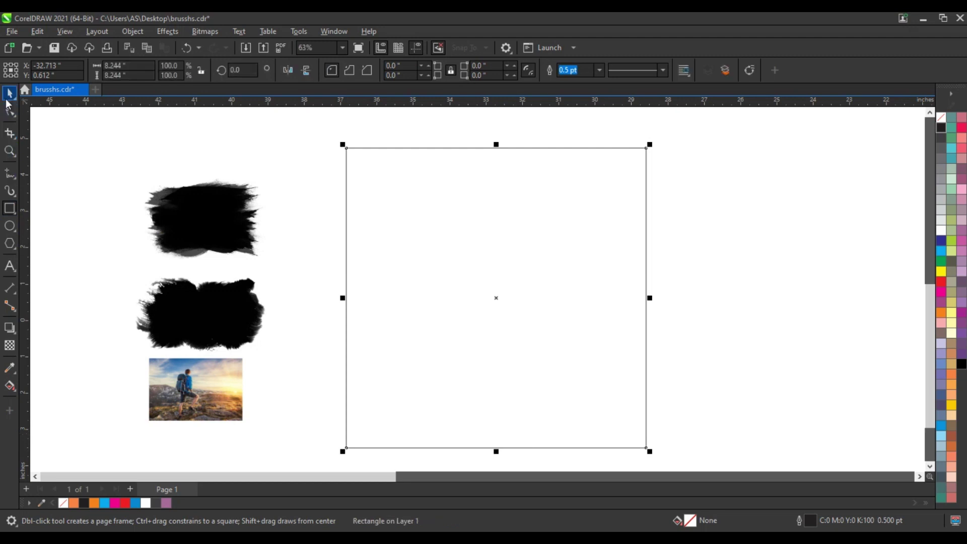
{"action": "left_click", "coordinate": [9, 96]}
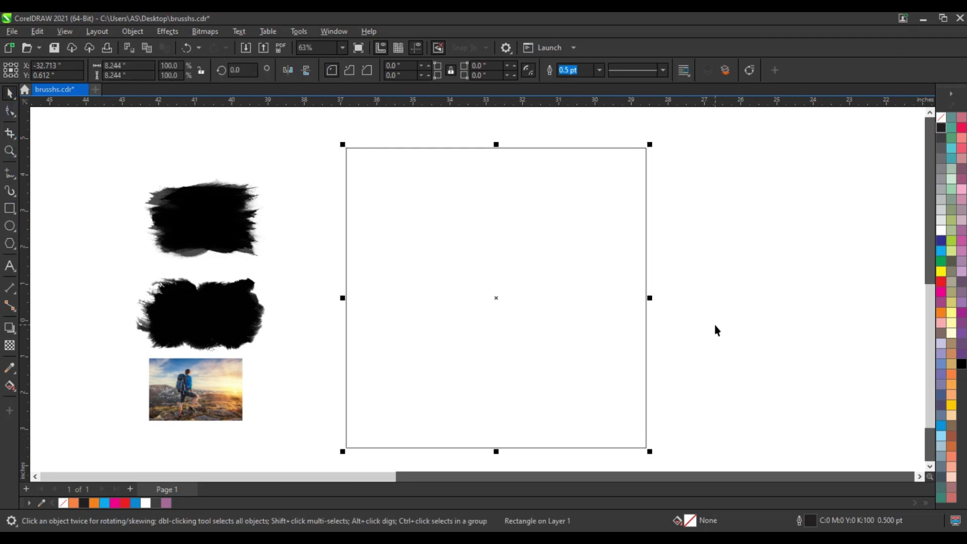
{"action": "left_click", "coordinate": [716, 330]}
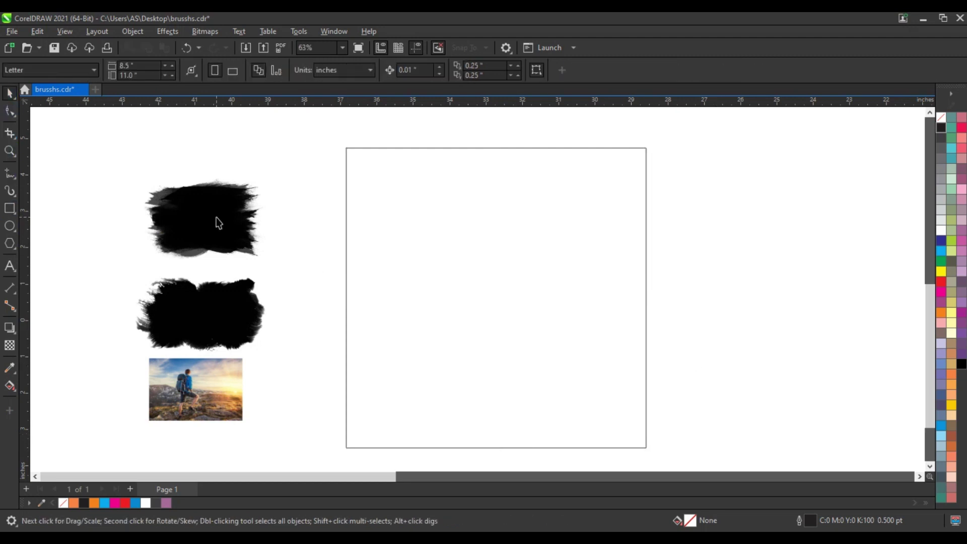
{"action": "left_click_drag", "start_coordinate": [218, 223], "coordinate": [425, 327]}
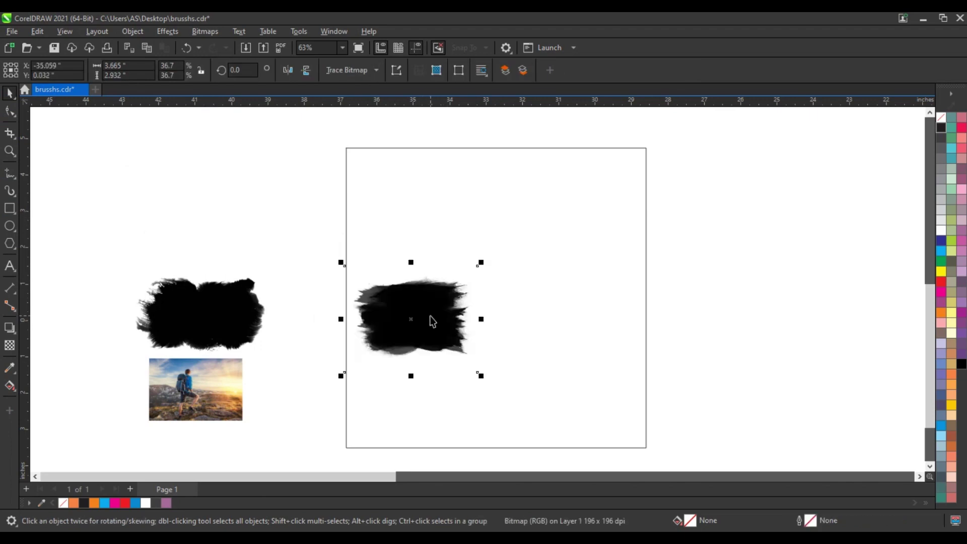
Mirror the streaky brush shape and scale it up past the square's edges
{"action": "left_click", "coordinate": [294, 72]}
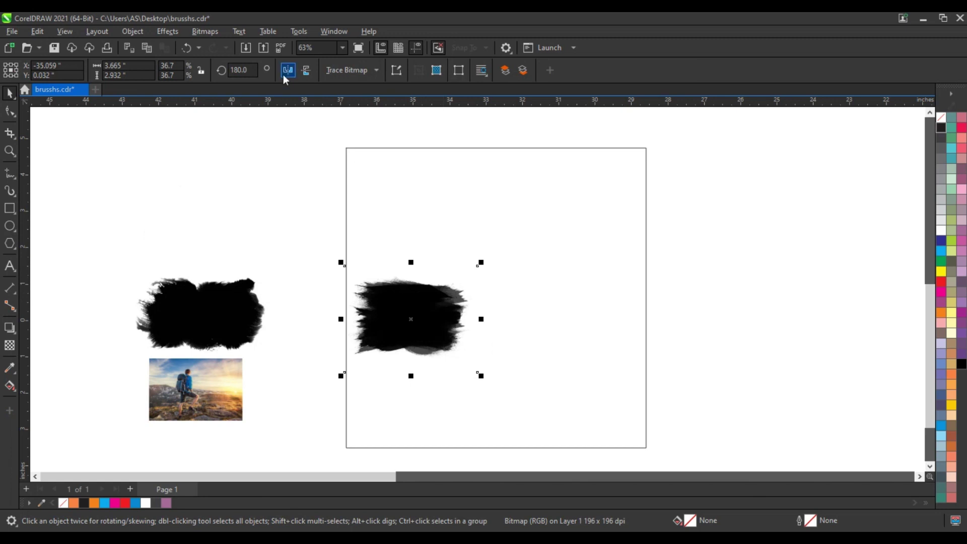
{"action": "left_click", "coordinate": [286, 73]}
{"action": "left_click_drag", "start_coordinate": [481, 262], "coordinate": [645, 132]}
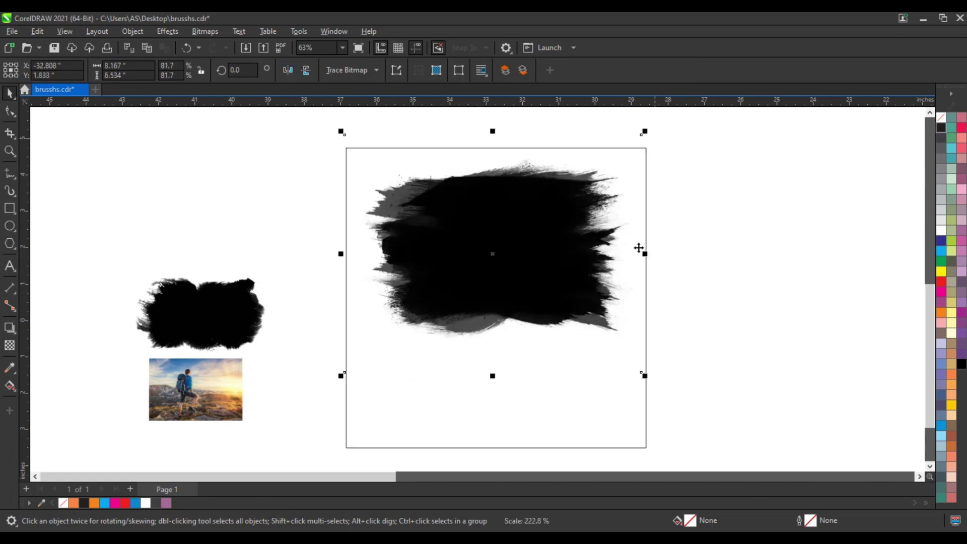
{"action": "left_click_drag", "start_coordinate": [645, 376], "coordinate": [720, 435]}
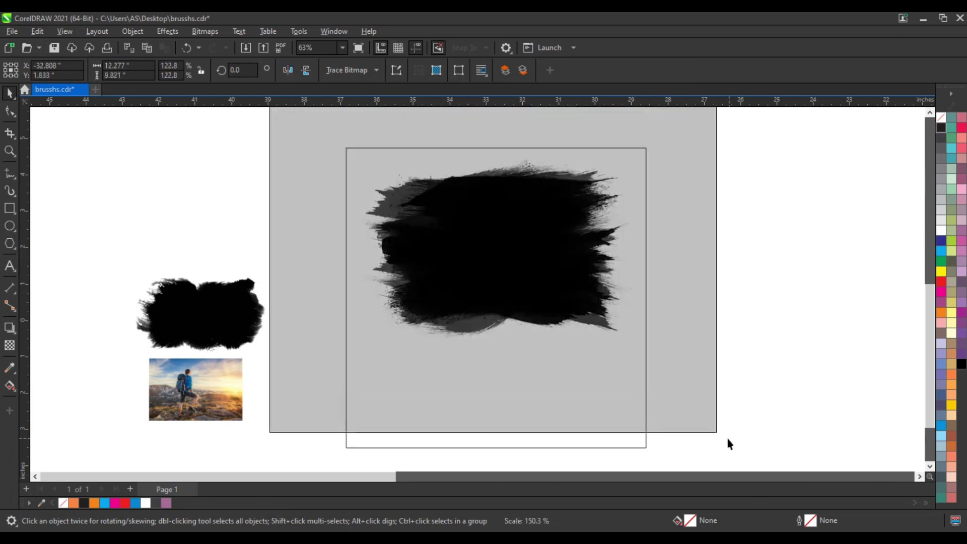
{"action": "left_click", "coordinate": [628, 448]}
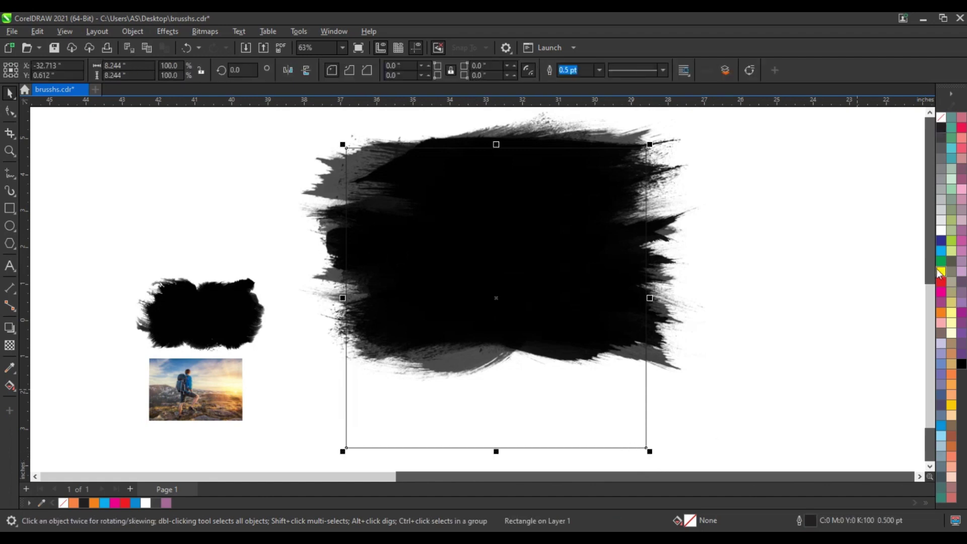
Make the square's outline red at 3.0 pt width
{"action": "right_click", "coordinate": [944, 290]}
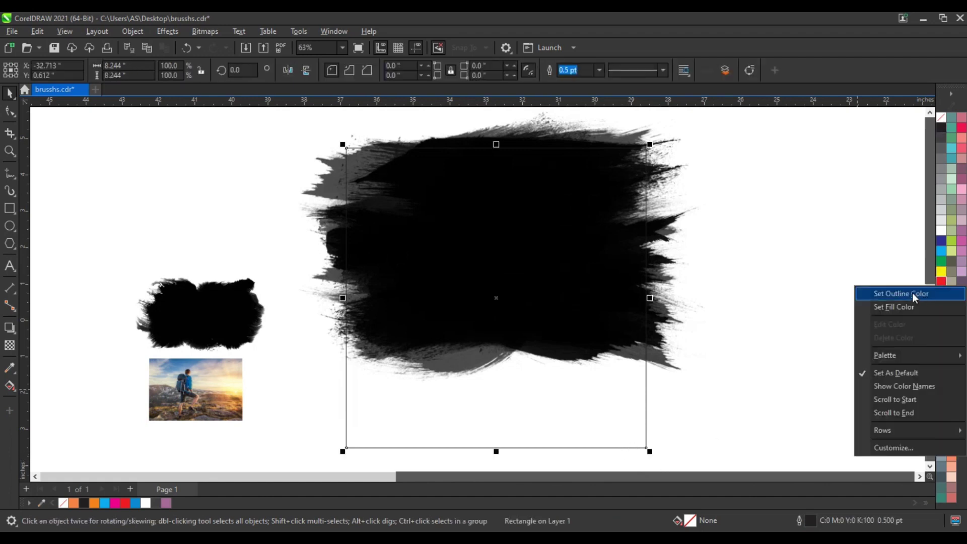
{"action": "left_click", "coordinate": [892, 294]}
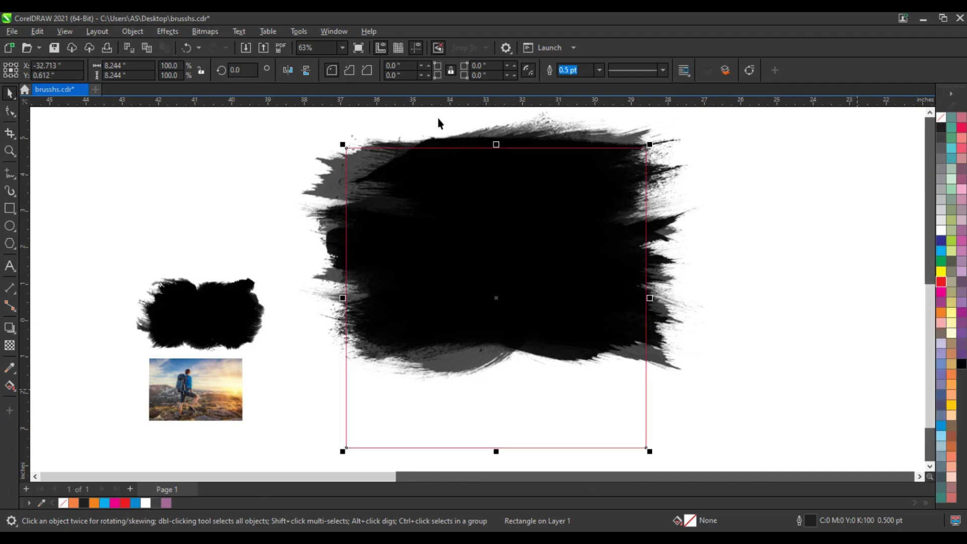
{"action": "left_click", "coordinate": [600, 71]}
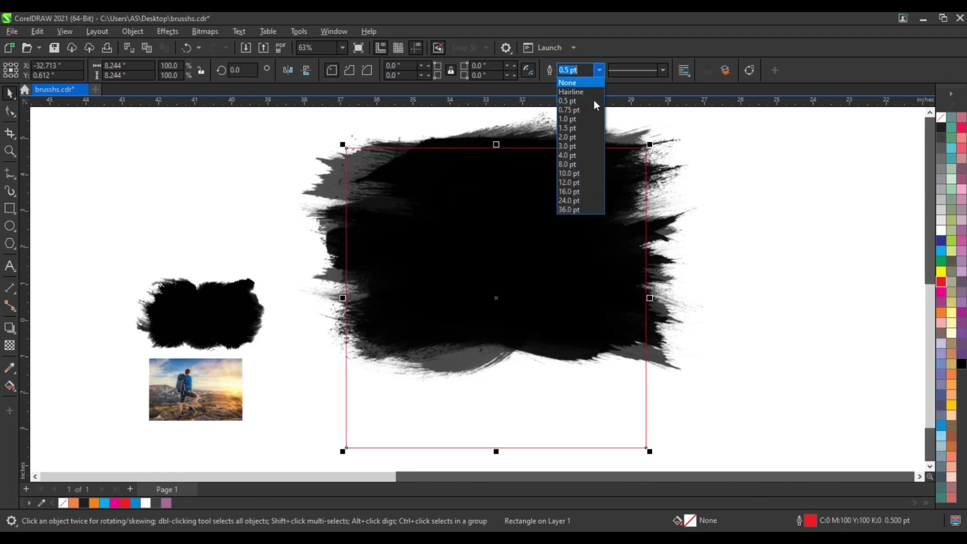
{"action": "left_click", "coordinate": [585, 124]}
{"action": "left_click", "coordinate": [599, 70]}
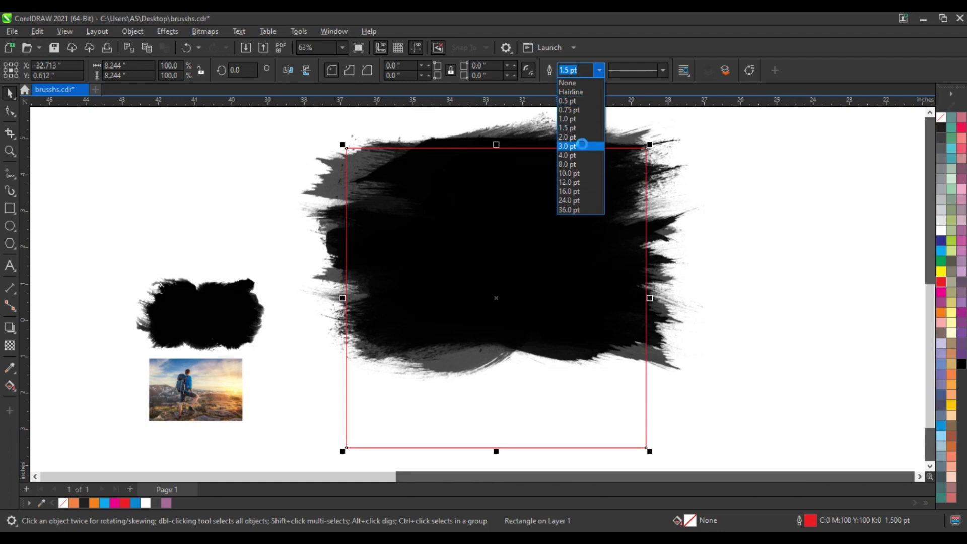
{"action": "left_click", "coordinate": [582, 144]}
{"action": "scroll", "coordinate": [668, 250], "scroll_direction": "down", "scroll_amount": 1}
{"action": "left_click", "coordinate": [673, 250]}
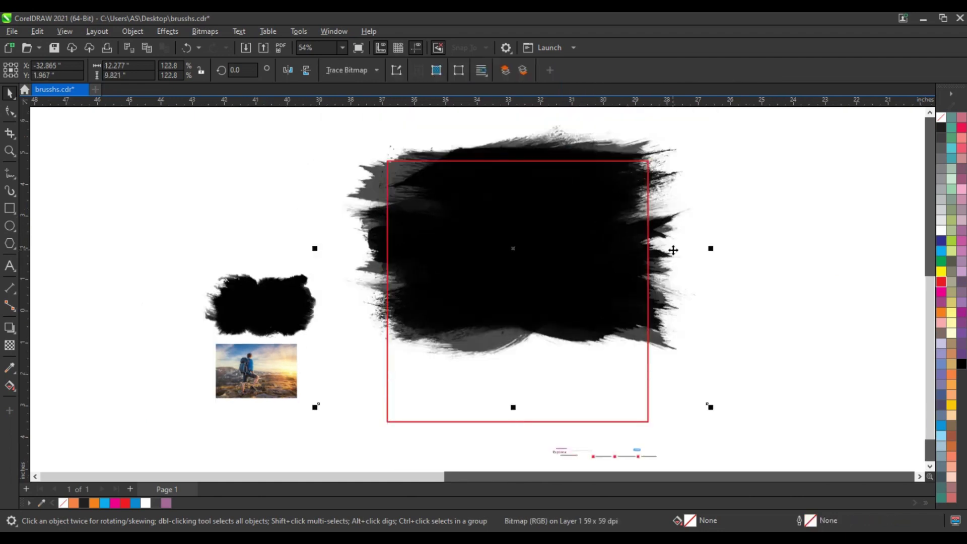
Move the small brush stroke and hiker photo to the right of the large brush
{"action": "left_click_drag", "start_coordinate": [673, 250], "coordinate": [674, 246]}
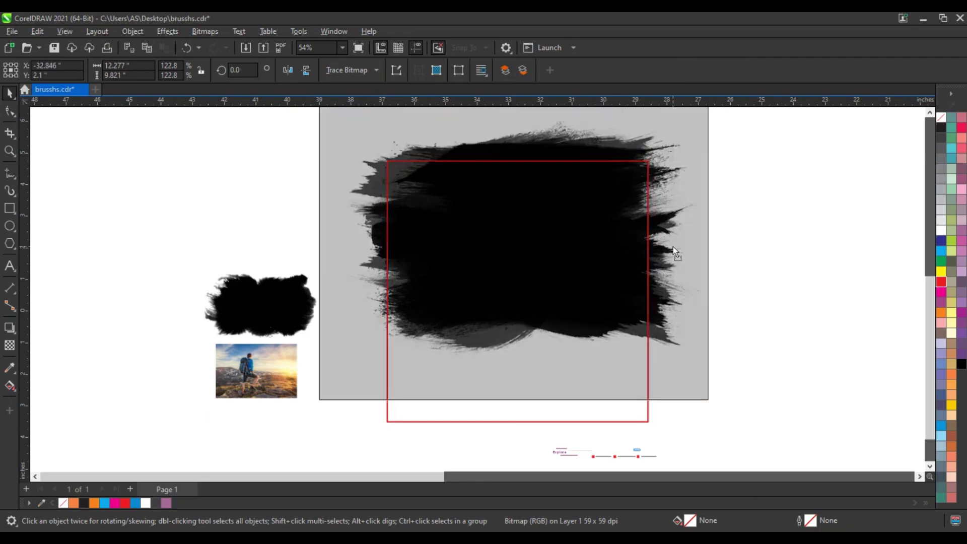
{"action": "key", "text": "Escape"}
{"action": "left_click_drag", "start_coordinate": [355, 420], "coordinate": [327, 388]}
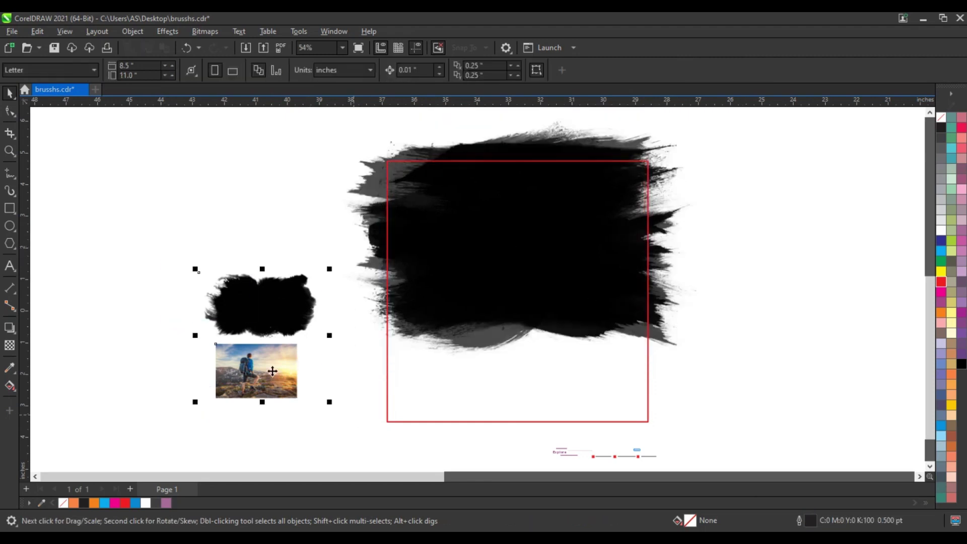
{"action": "left_click_drag", "start_coordinate": [274, 371], "coordinate": [773, 357]}
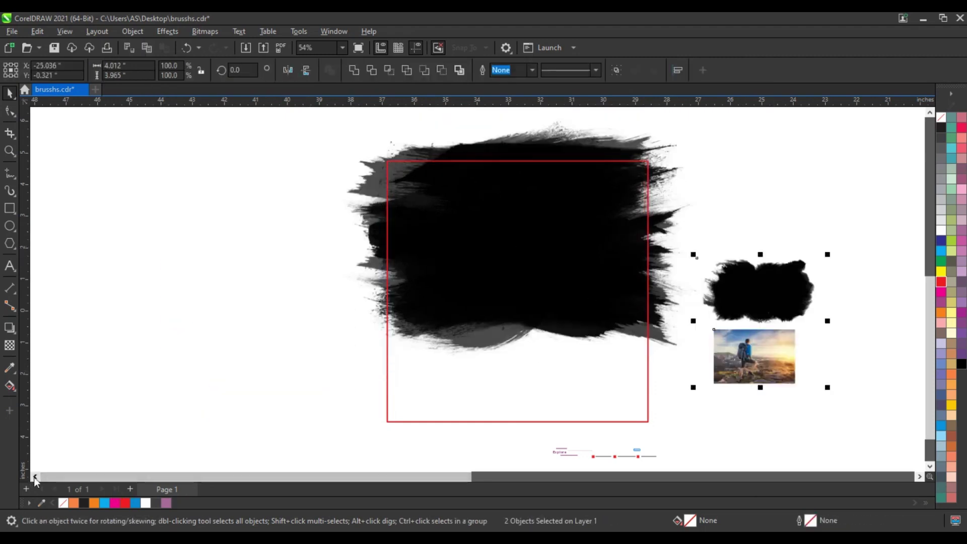
Drop a copy of the red square frame to the left of the original
{"action": "scroll", "coordinate": [572, 388], "scroll_direction": "left", "scroll_amount": 2}
{"action": "left_click", "coordinate": [572, 388]}
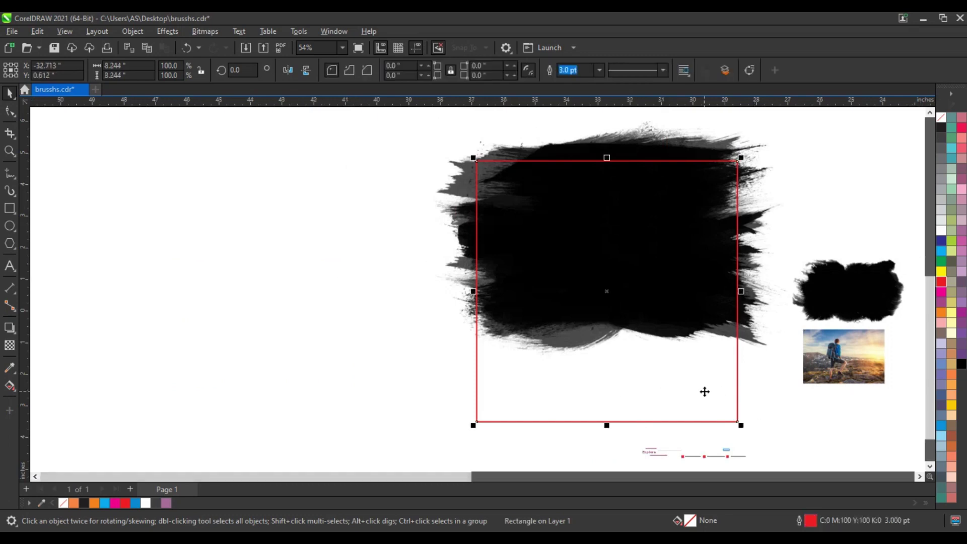
{"action": "left_click_drag", "start_coordinate": [705, 392], "coordinate": [413, 396]}
Shrink and reposition the large brush stroke, then apply PowerClip Inside to it
{"action": "left_click", "coordinate": [782, 346]}
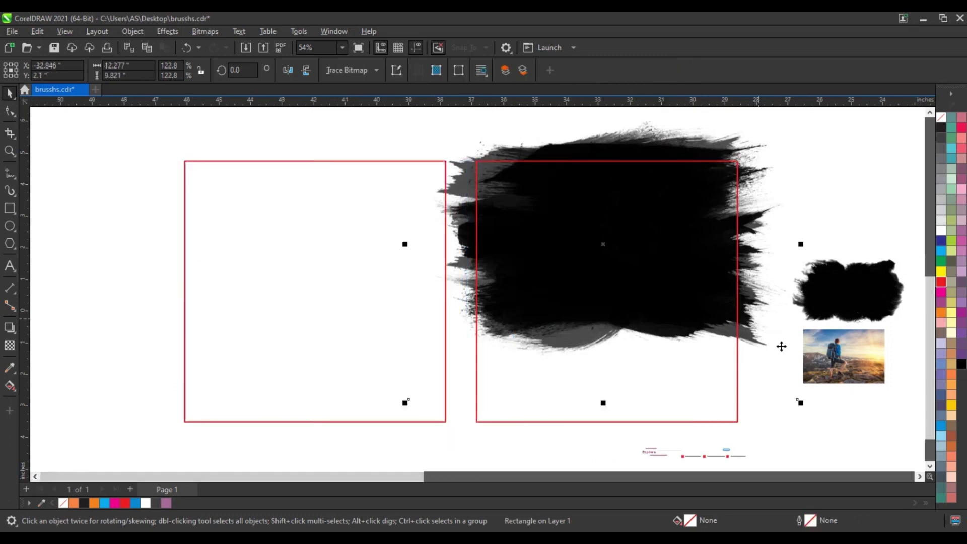
{"action": "left_click_drag", "start_coordinate": [800, 402], "coordinate": [788, 394]}
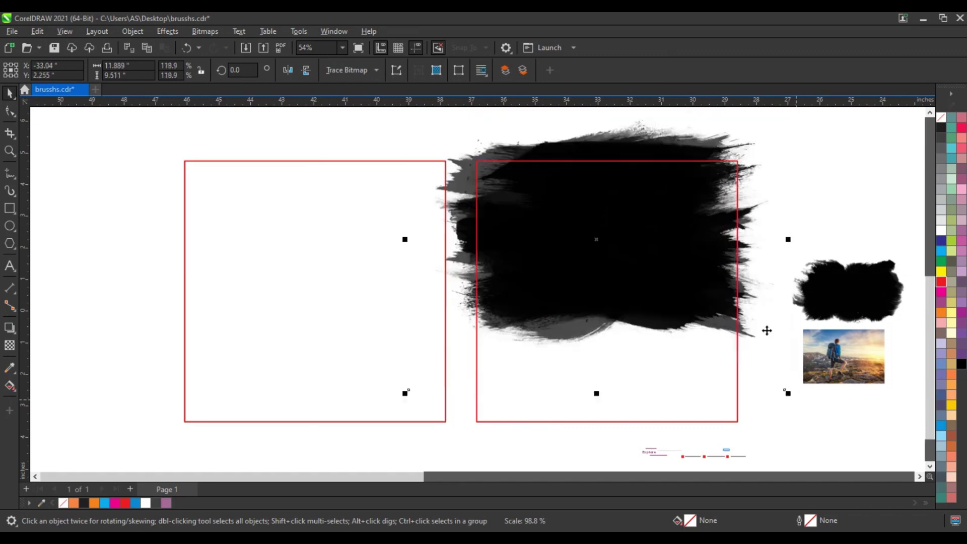
{"action": "left_click_drag", "start_coordinate": [755, 297], "coordinate": [762, 296]}
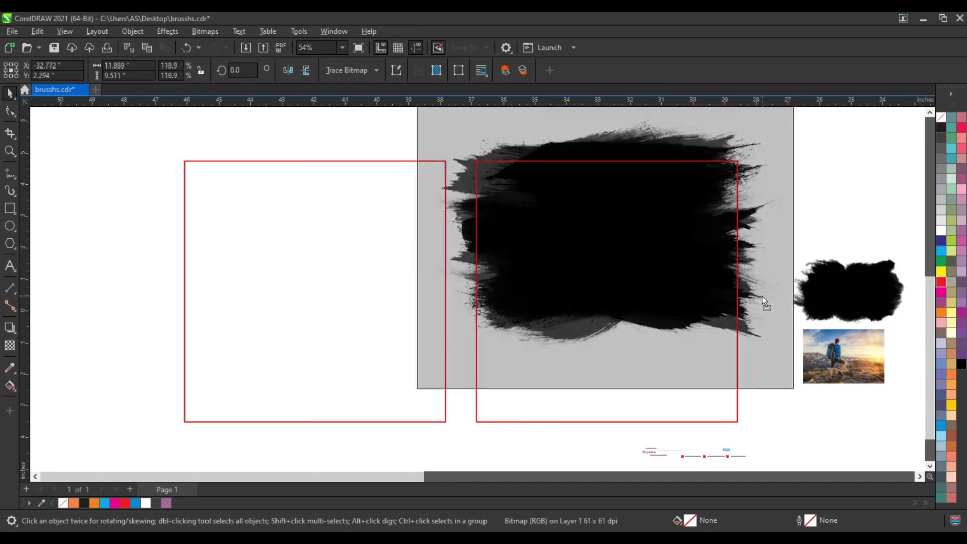
{"action": "left_click_drag", "start_coordinate": [762, 296], "coordinate": [762, 284]}
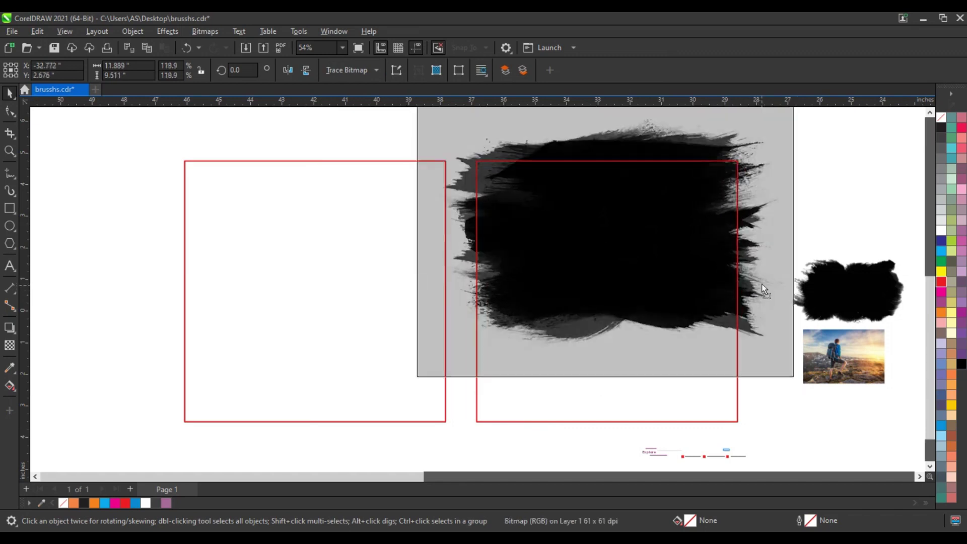
{"action": "right_click", "coordinate": [762, 284]}
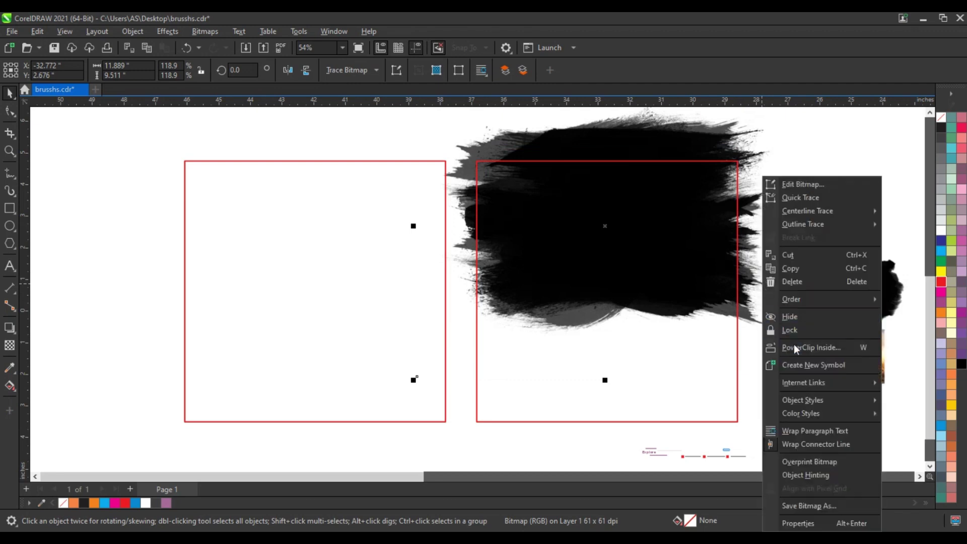
{"action": "left_click", "coordinate": [706, 355]}
Clip the large brush into the right frame, then enlarge the small brush over the left frame
{"action": "left_click", "coordinate": [774, 355]}
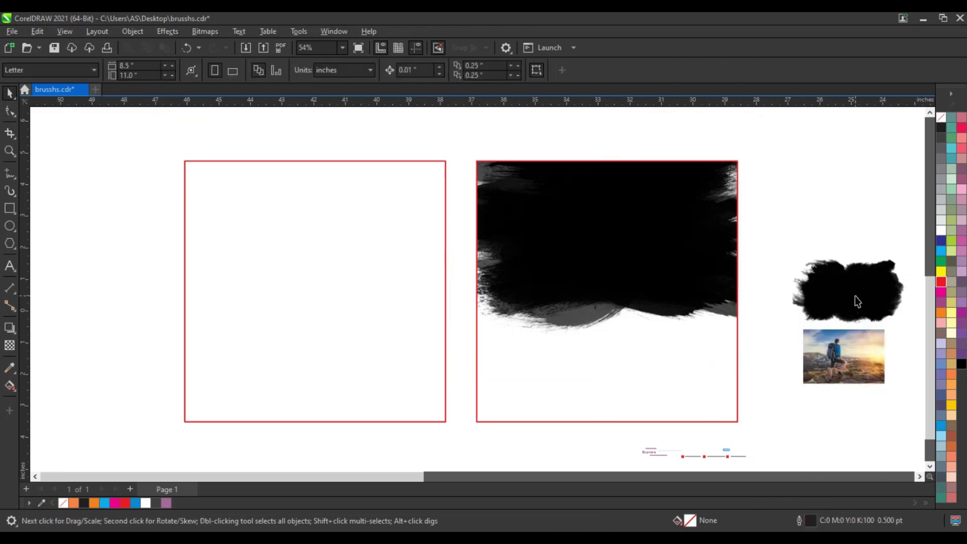
{"action": "left_click_drag", "start_coordinate": [853, 302], "coordinate": [324, 278]}
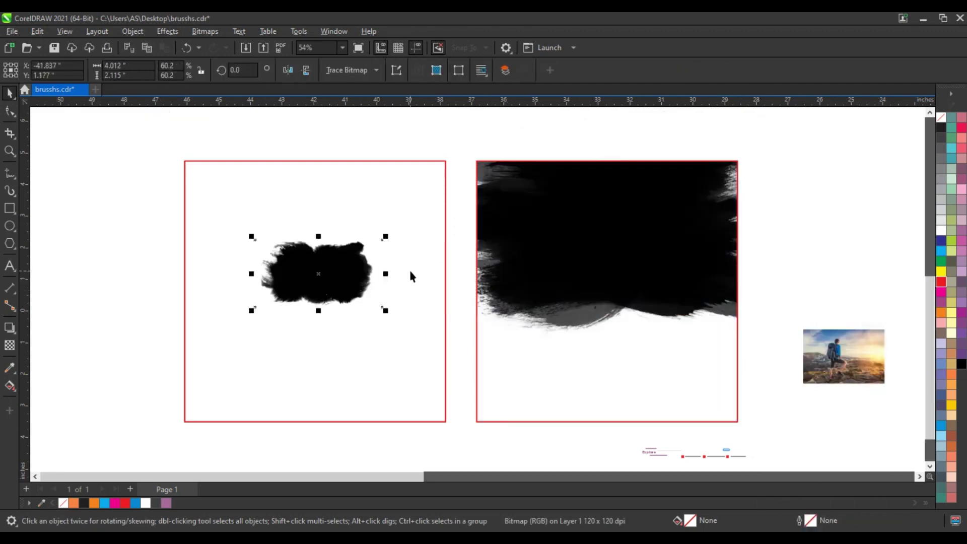
{"action": "left_click_drag", "start_coordinate": [386, 237], "coordinate": [476, 174]}
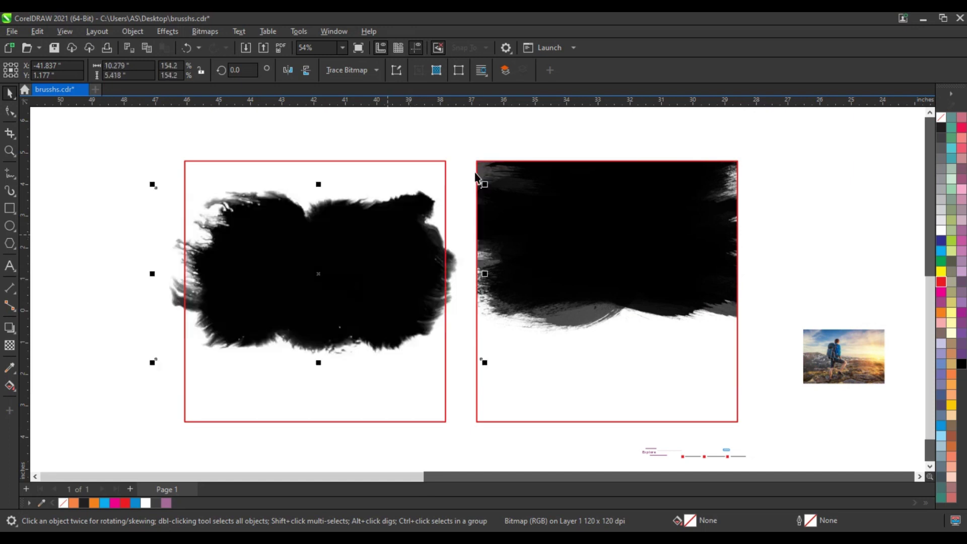
{"action": "left_click_drag", "start_coordinate": [319, 274], "coordinate": [315, 227]}
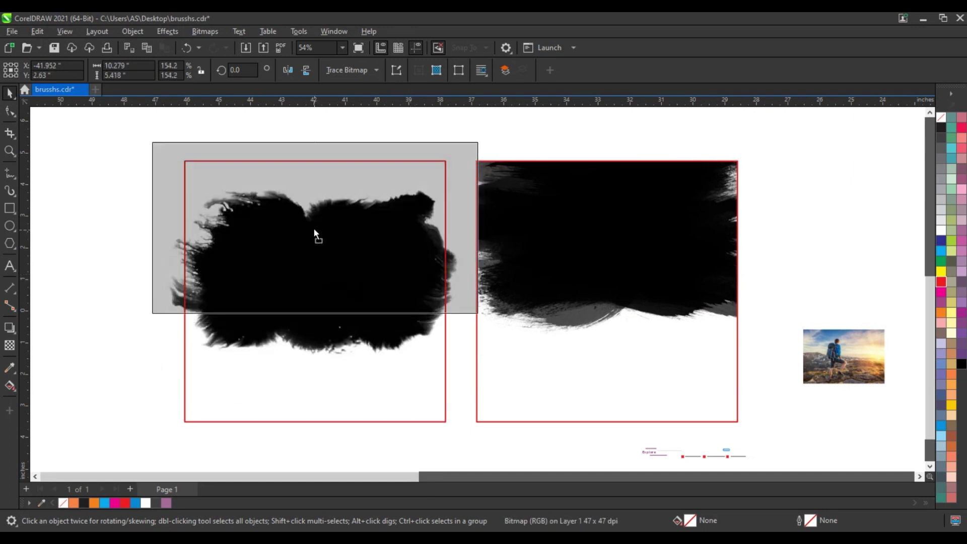
{"action": "left_click_drag", "start_coordinate": [481, 317], "coordinate": [472, 312]}
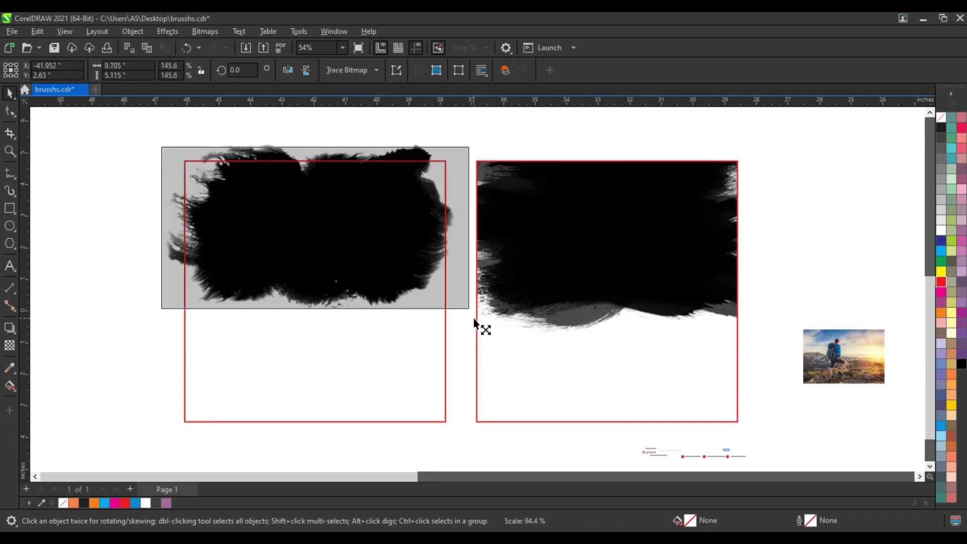
{"action": "left_click_drag", "start_coordinate": [308, 227], "coordinate": [308, 246]}
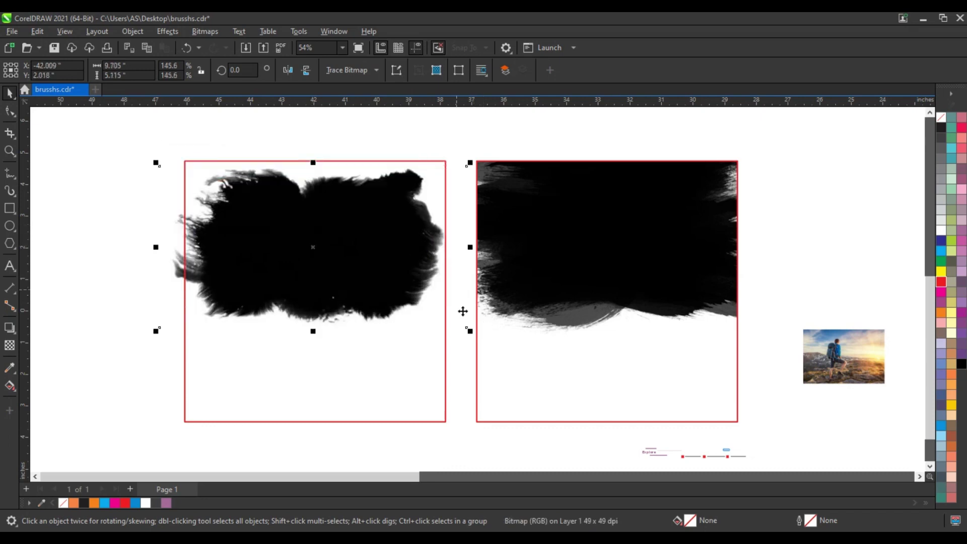
{"action": "left_click_drag", "start_coordinate": [469, 332], "coordinate": [497, 347]}
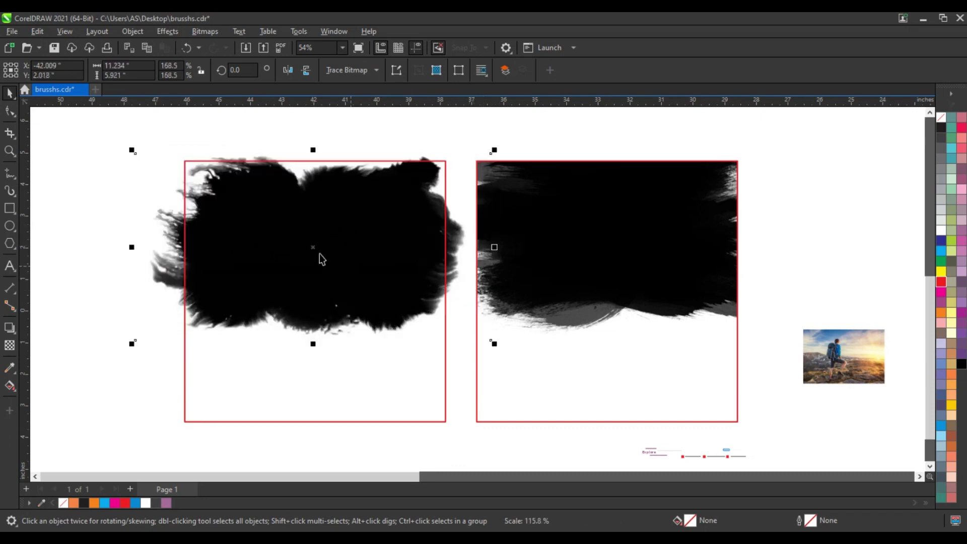
{"action": "left_click_drag", "start_coordinate": [316, 251], "coordinate": [316, 256]}
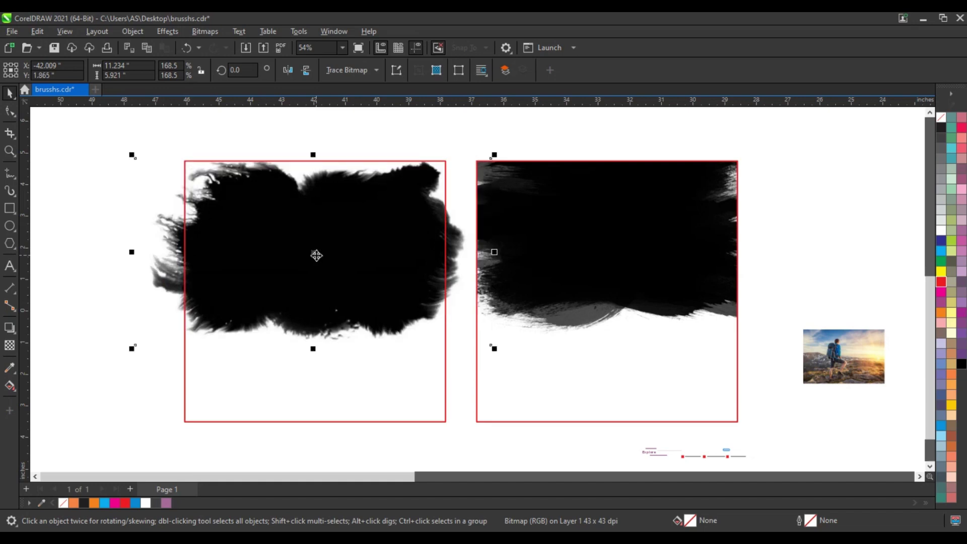
PowerClip the rounded brush stroke inside the left square frame
{"action": "right_click", "coordinate": [317, 256]}
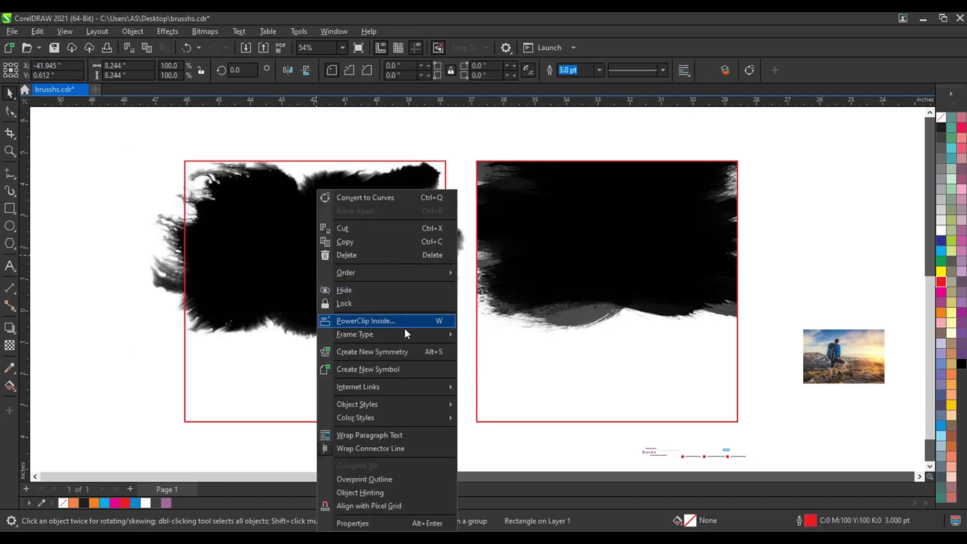
{"action": "left_click", "coordinate": [383, 319]}
{"action": "left_click", "coordinate": [310, 420]}
{"action": "left_click", "coordinate": [141, 289]}
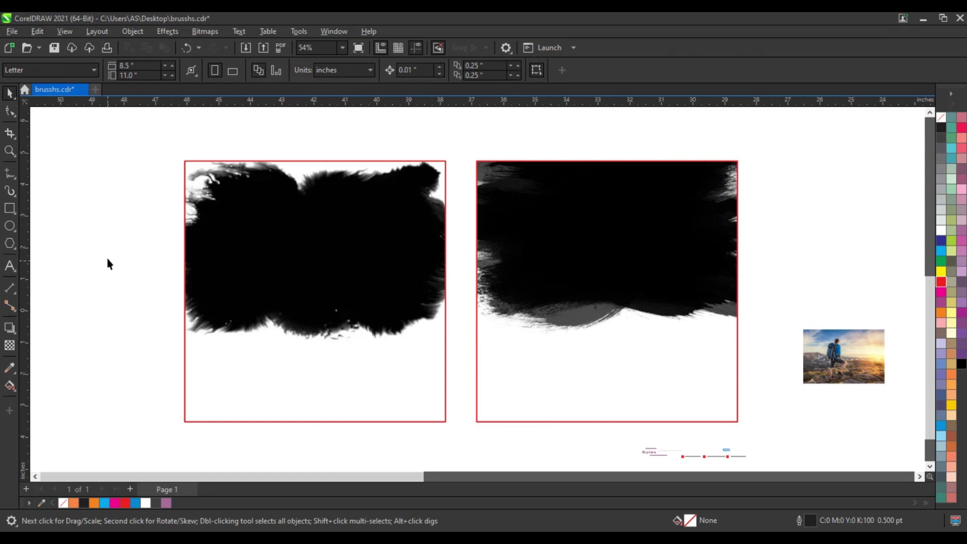
Draw a grey rectangle enclosing both frames and send it behind them
{"action": "scroll", "coordinate": [101, 260], "scroll_direction": "down", "scroll_amount": 1}
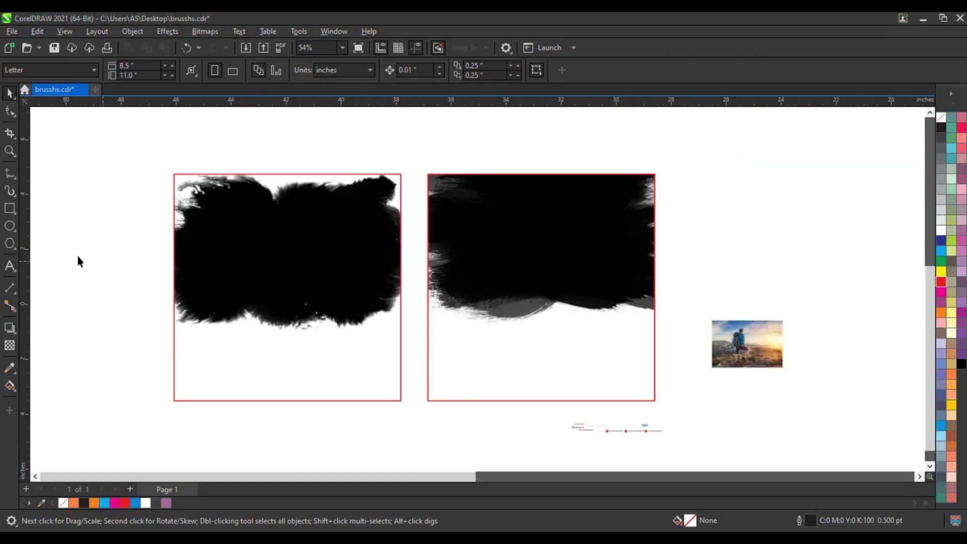
{"action": "left_click", "coordinate": [10, 209]}
{"action": "left_click_drag", "start_coordinate": [155, 162], "coordinate": [664, 412]}
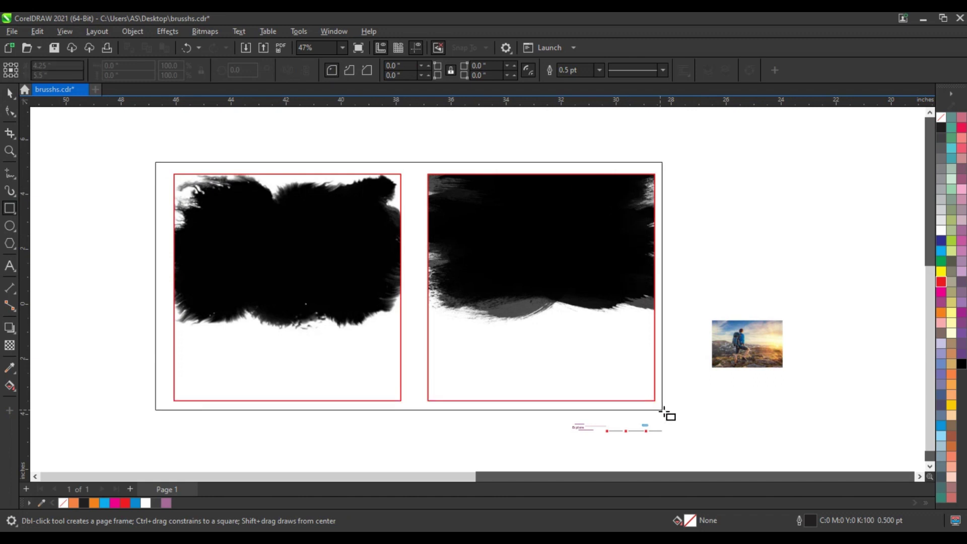
{"action": "left_click", "coordinate": [941, 159]}
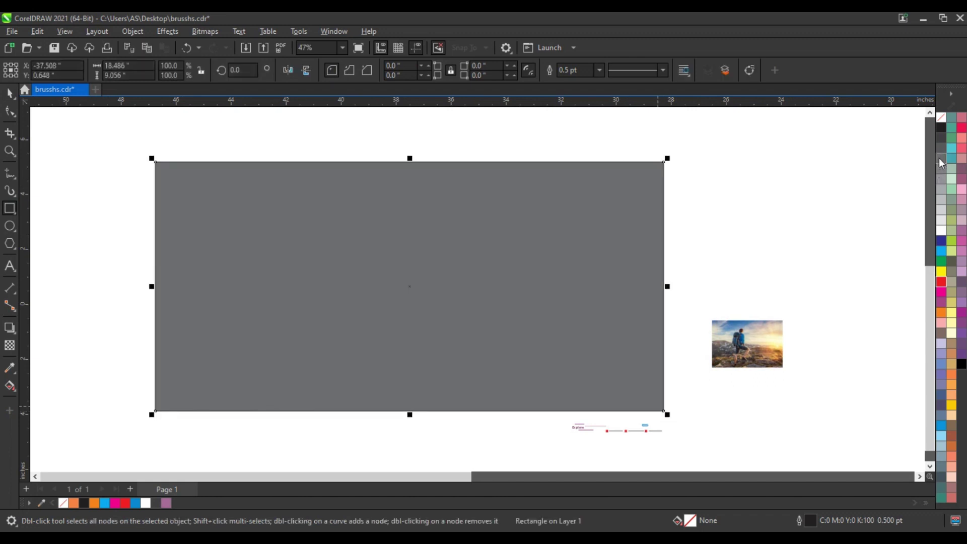
{"action": "key", "text": "shift+Page_Down"}
Fill both frames white and remove their red outlines
{"action": "left_click", "coordinate": [10, 94]}
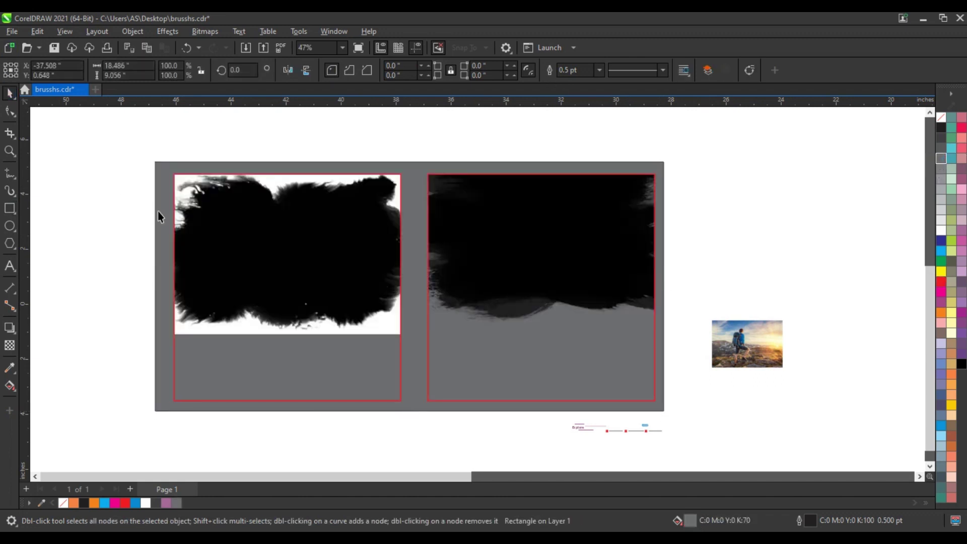
{"action": "left_click", "coordinate": [247, 240]}
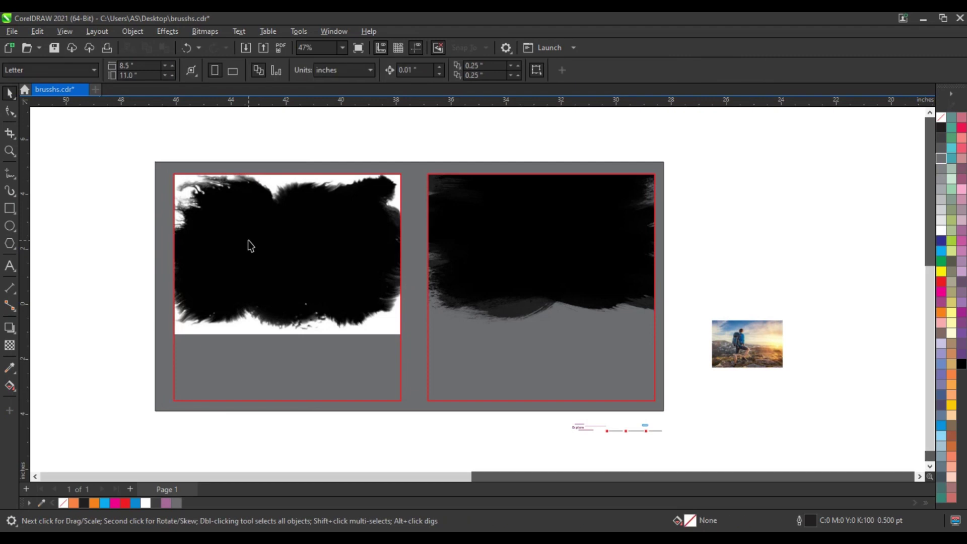
{"action": "left_click", "coordinate": [941, 231]}
{"action": "left_click", "coordinate": [531, 262]}
{"action": "left_click", "coordinate": [942, 234]}
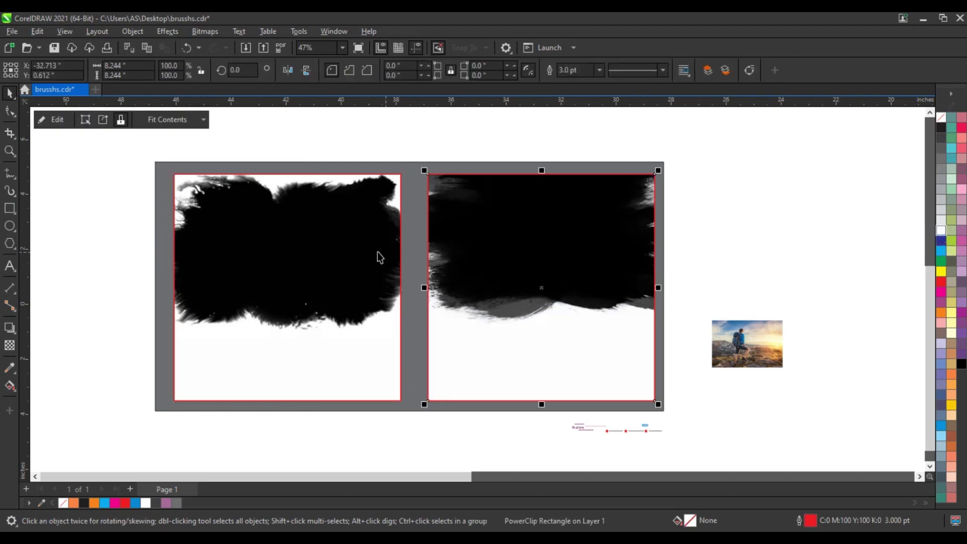
{"action": "left_click", "coordinate": [377, 252], "text": "shift"}
{"action": "right_click", "coordinate": [940, 127]}
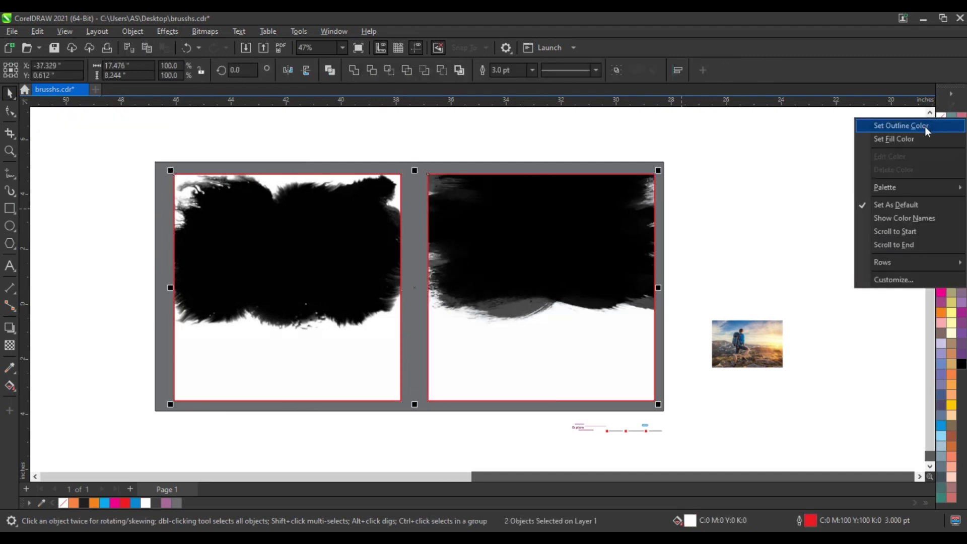
{"action": "left_click", "coordinate": [925, 126]}
{"action": "key", "text": "Escape"}
Enlarge the grey background rectangle and zoom in on the spread
{"action": "left_click", "coordinate": [656, 166]}
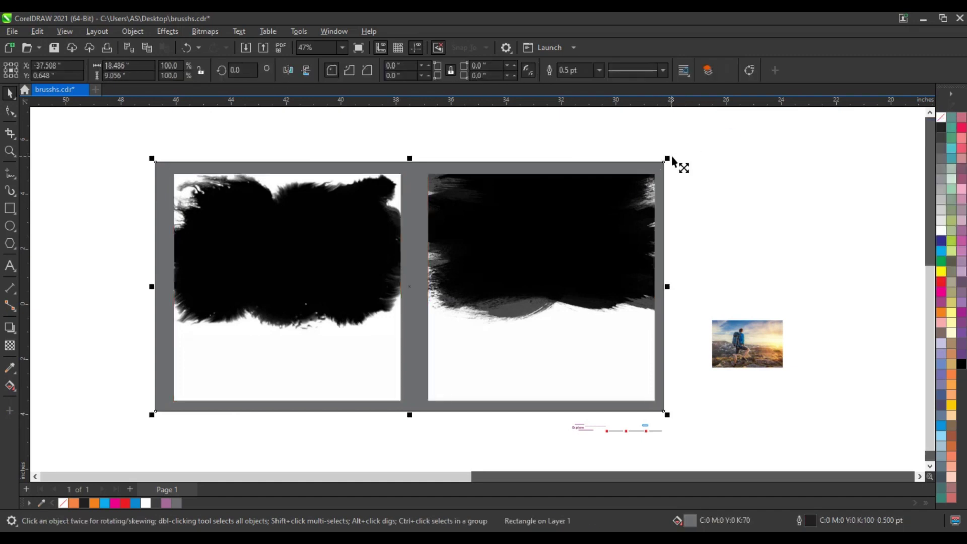
{"action": "left_click_drag", "start_coordinate": [666, 159], "coordinate": [705, 134]}
{"action": "left_click", "coordinate": [756, 149]}
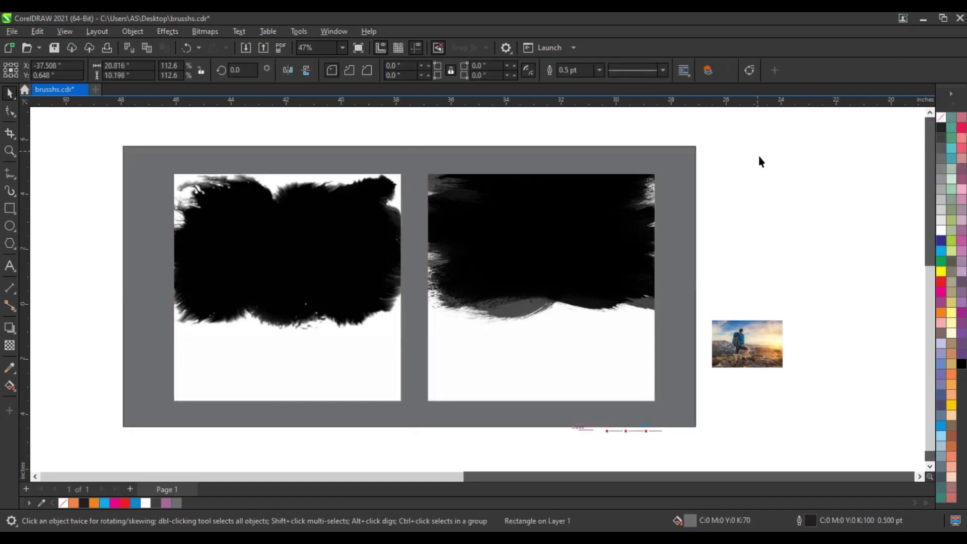
{"action": "left_click", "coordinate": [6, 151]}
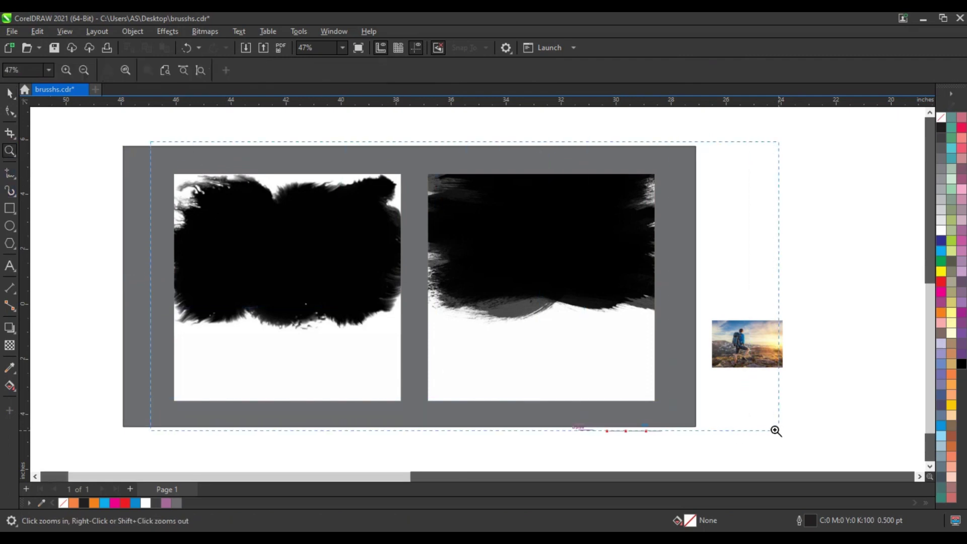
{"action": "left_click_drag", "start_coordinate": [124, 145], "coordinate": [778, 430]}
Move the backpacker photo onto the left brush shape and enlarge it to cover it
{"action": "left_click", "coordinate": [8, 94]}
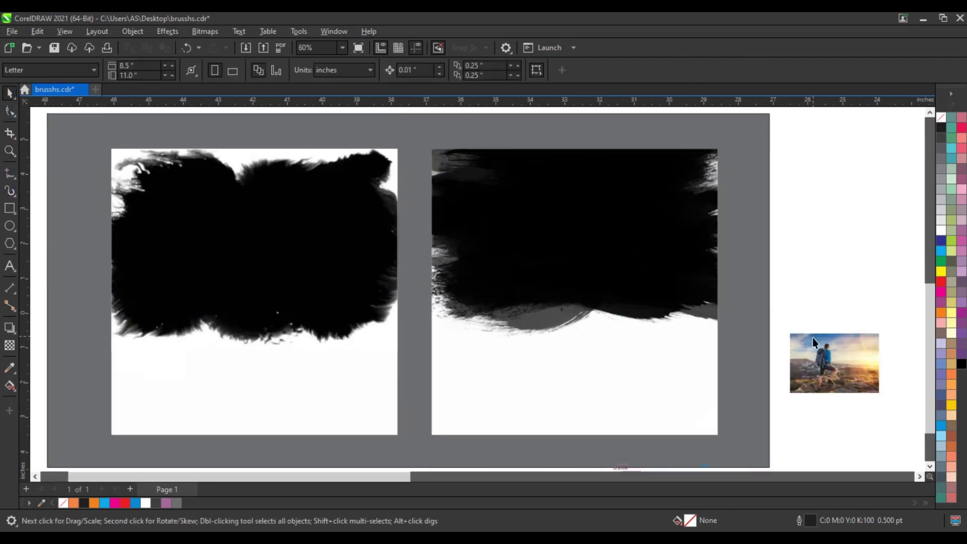
{"action": "left_click", "coordinate": [819, 340]}
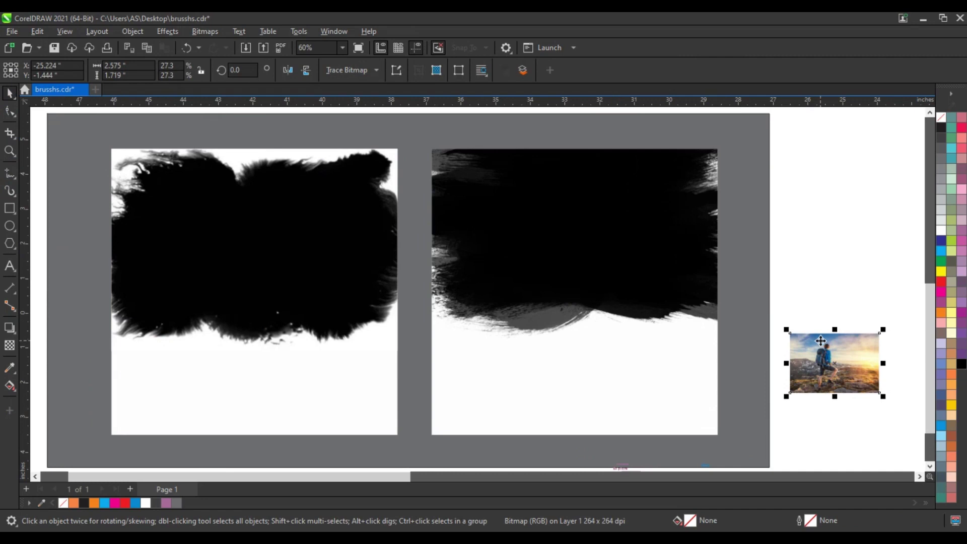
{"action": "left_click_drag", "start_coordinate": [829, 357], "coordinate": [148, 169]}
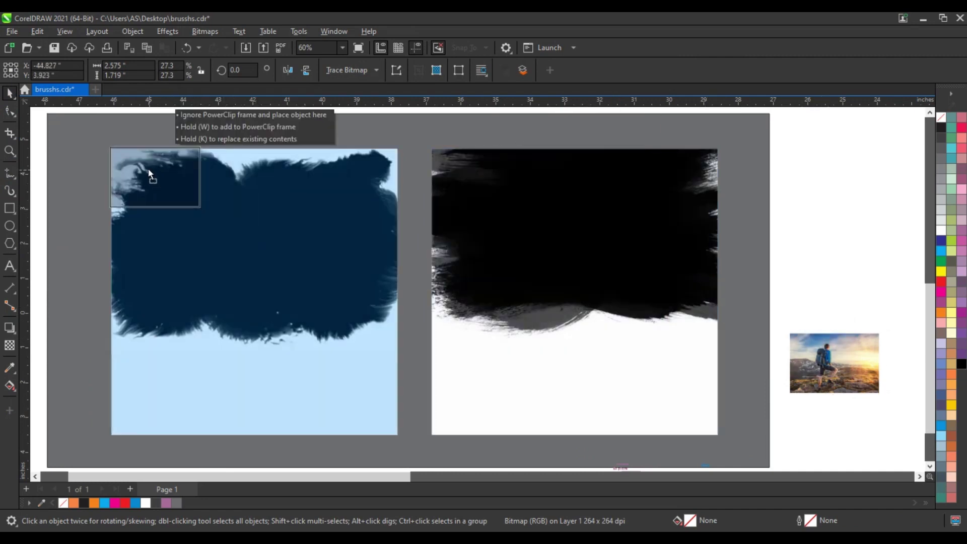
{"action": "left_click_drag", "start_coordinate": [201, 208], "coordinate": [423, 386]}
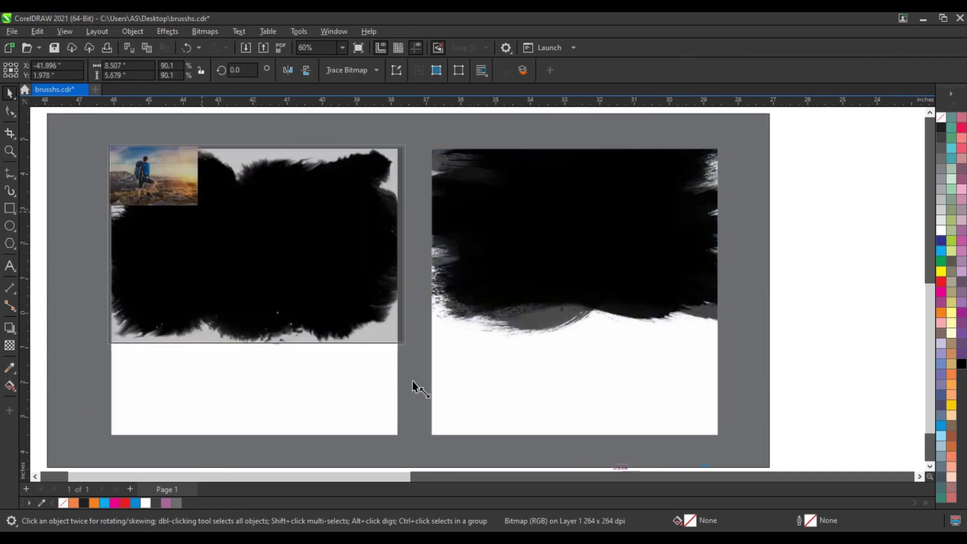
{"action": "left_click_drag", "start_coordinate": [359, 322], "coordinate": [350, 320]}
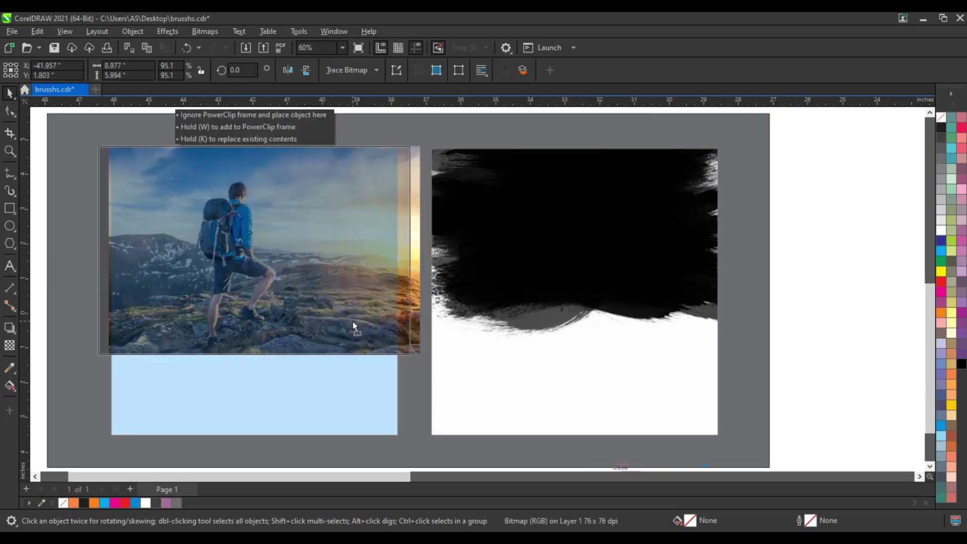
Set the photo's transparency merge mode to Screen and shrink it to fit the frame
{"action": "left_click", "coordinate": [15, 350]}
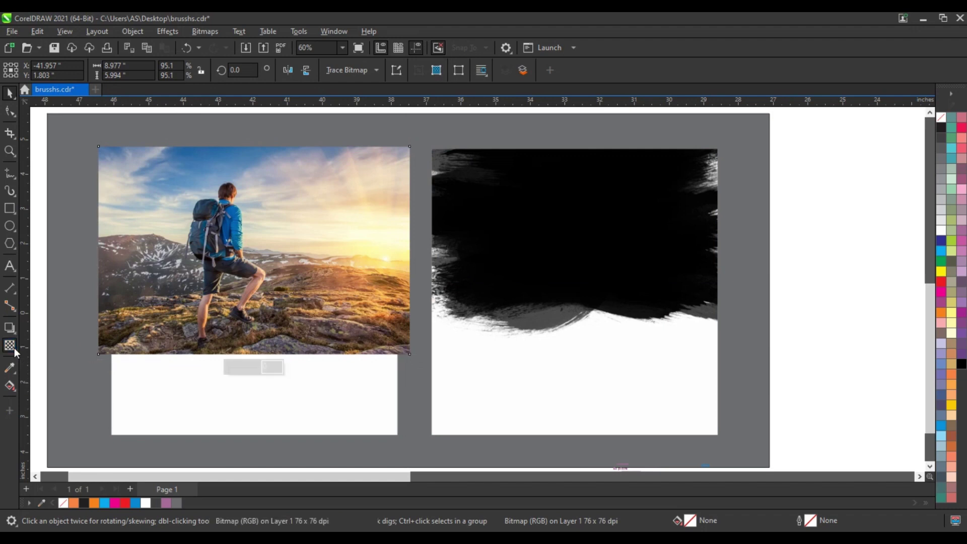
{"action": "left_click", "coordinate": [162, 68]}
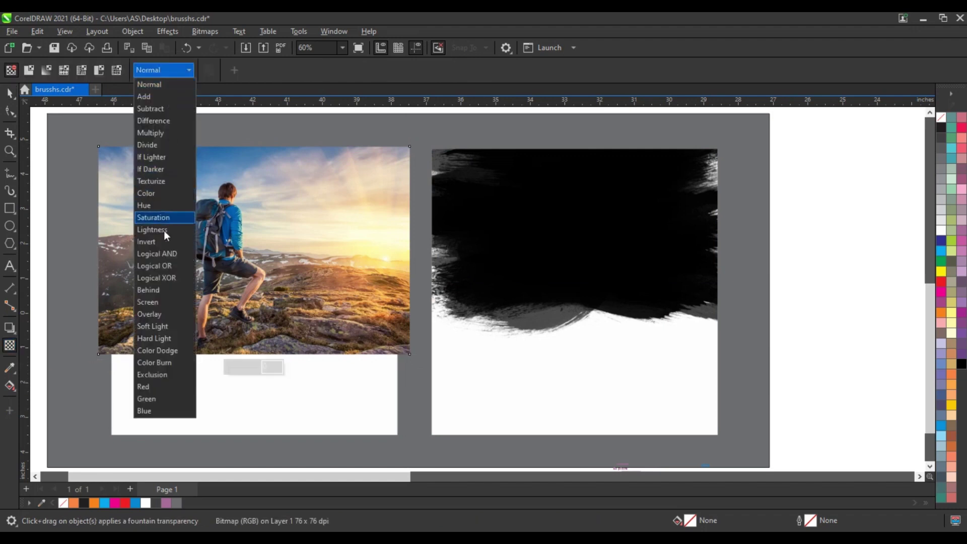
{"action": "left_click", "coordinate": [156, 302]}
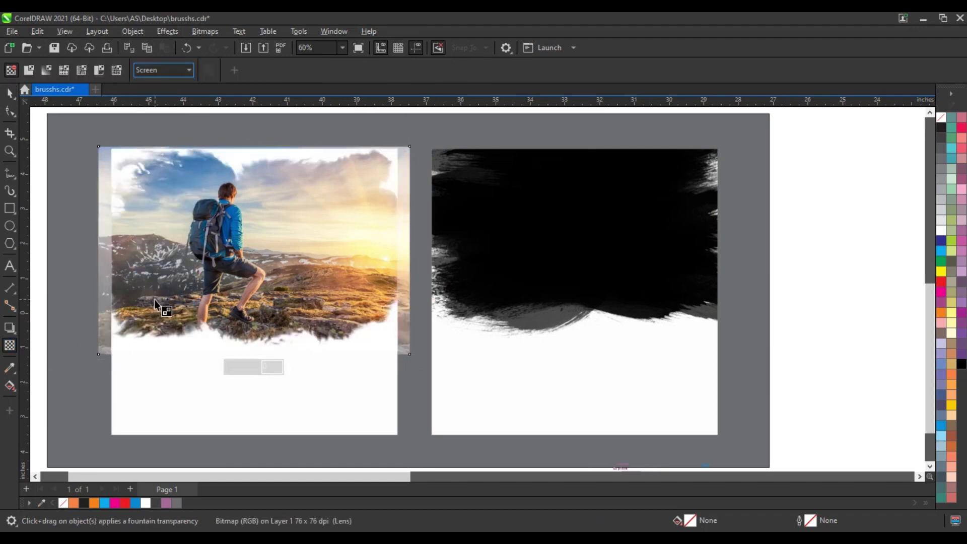
{"action": "left_click", "coordinate": [9, 93]}
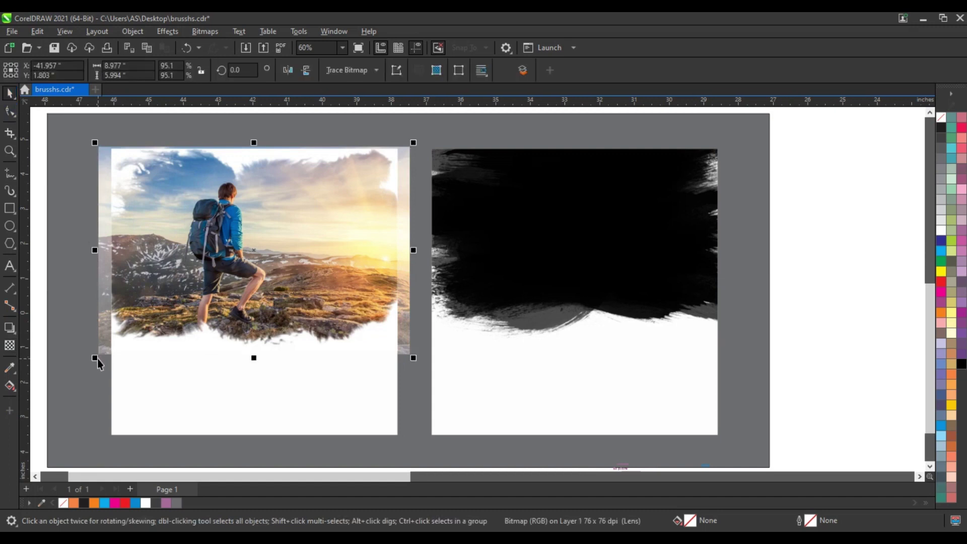
{"action": "left_click_drag", "start_coordinate": [96, 359], "coordinate": [98, 357]}
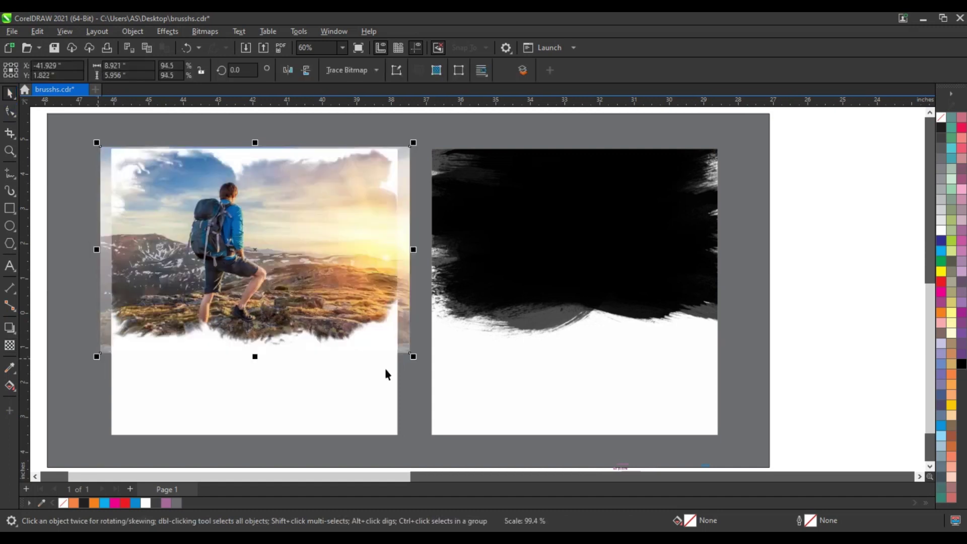
{"action": "left_click_drag", "start_coordinate": [413, 358], "coordinate": [410, 355]}
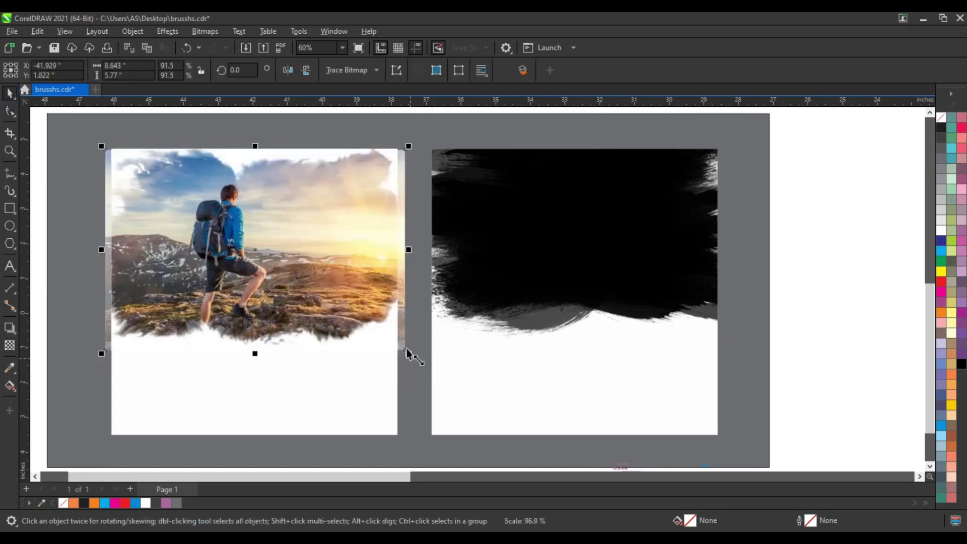
PowerClip the backpacker photo inside the left frame and paste in the climbers photo
{"action": "scroll", "coordinate": [225, 262], "scroll_direction": "down", "scroll_amount": 1}
{"action": "right_click", "coordinate": [237, 239]}
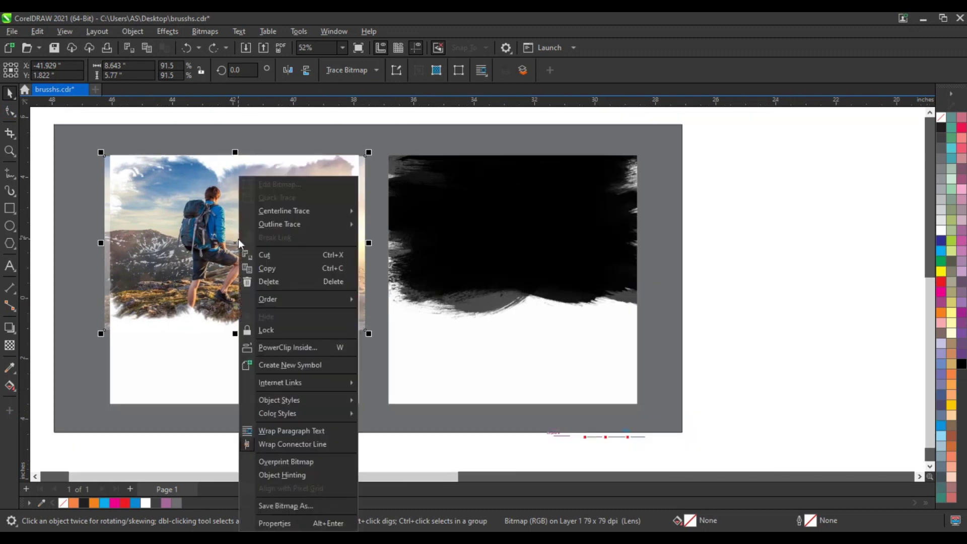
{"action": "left_click", "coordinate": [280, 349]}
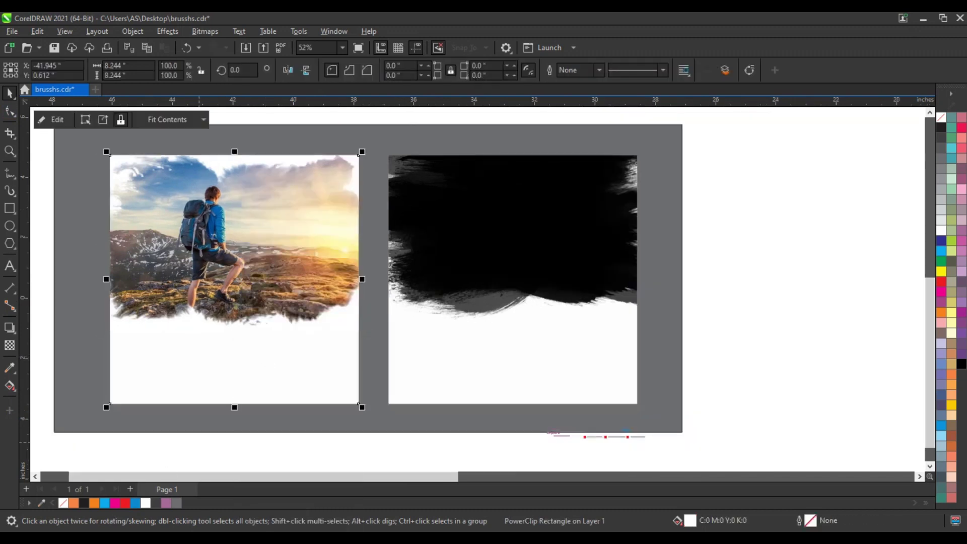
{"action": "key", "text": "ctrl+v"}
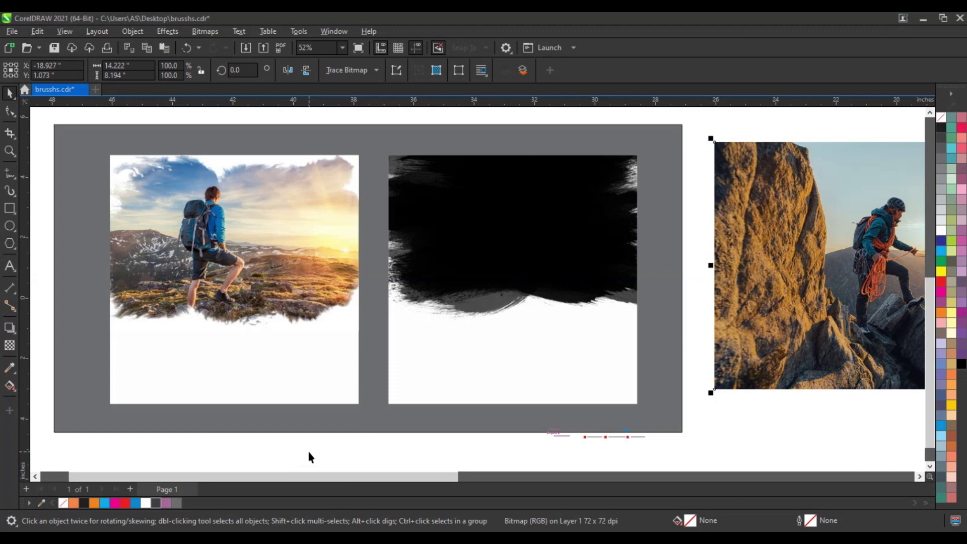
Place the climbers photo over the right brush shape with Screen merge mode
{"action": "mouse_move", "coordinate": [785, 325]}
{"action": "left_mouse_down"}
{"action": "mouse_move", "coordinate": [476, 300]}
{"action": "mouse_move", "coordinate": [428, 307]}
{"action": "left_mouse_up"}
{"action": "left_click", "coordinate": [9, 345]}
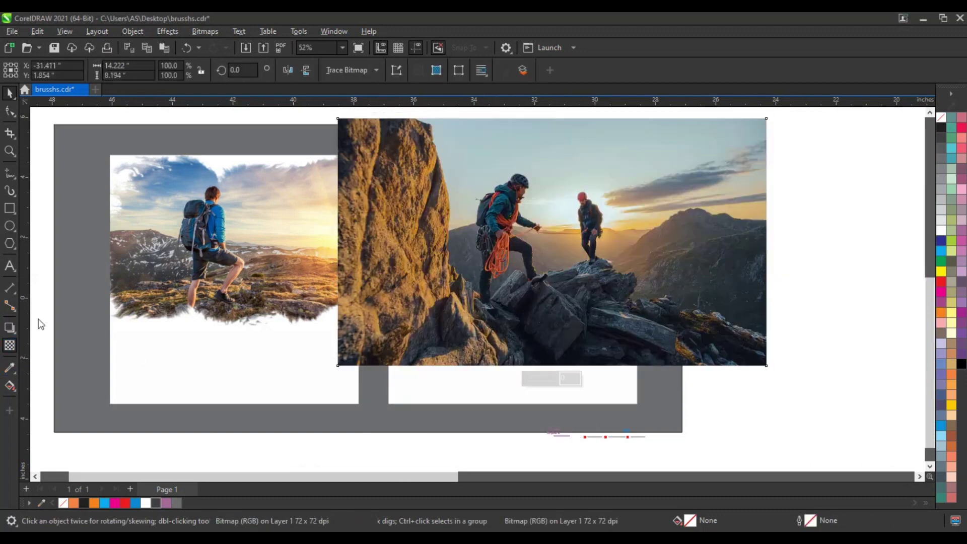
{"action": "left_click", "coordinate": [146, 73]}
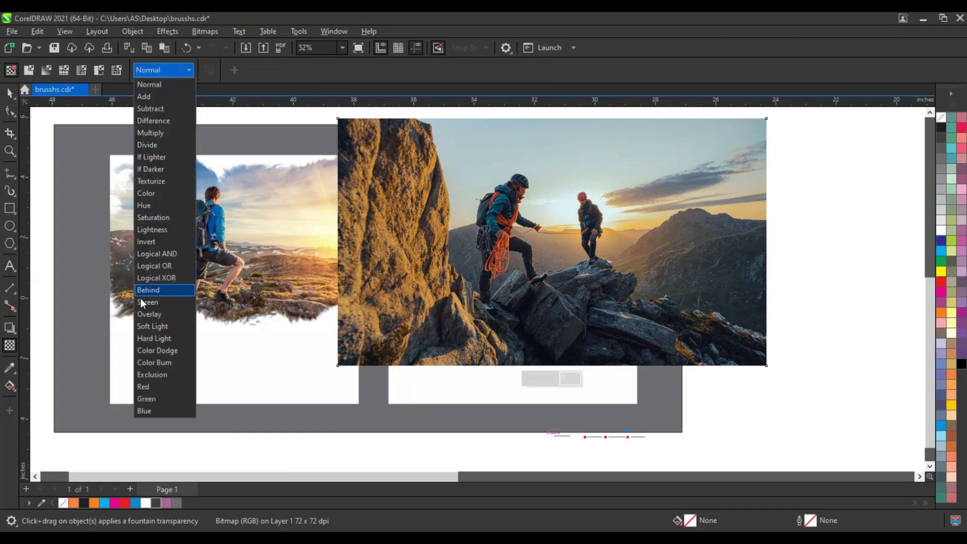
{"action": "left_click", "coordinate": [187, 304]}
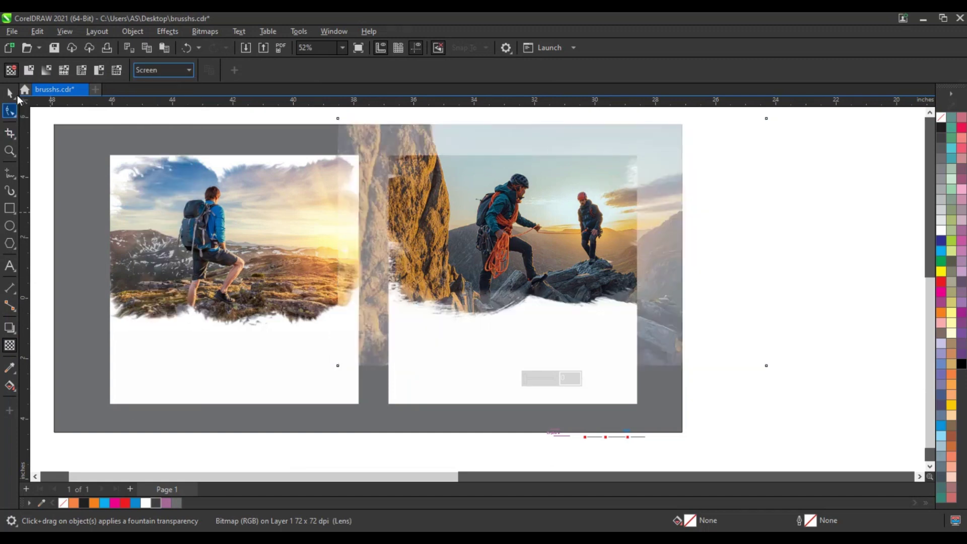
Shrink the climbers photo to fit and PowerClip it inside the right white frame
{"action": "key", "text": "space"}
{"action": "left_click_drag", "start_coordinate": [770, 370], "coordinate": [735, 349]}
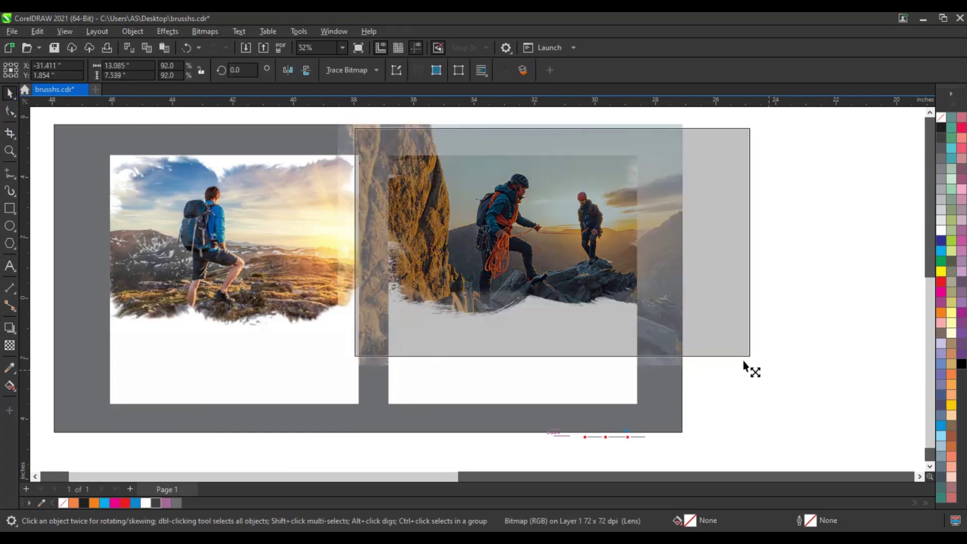
{"action": "left_click_drag", "start_coordinate": [665, 303], "coordinate": [650, 305]}
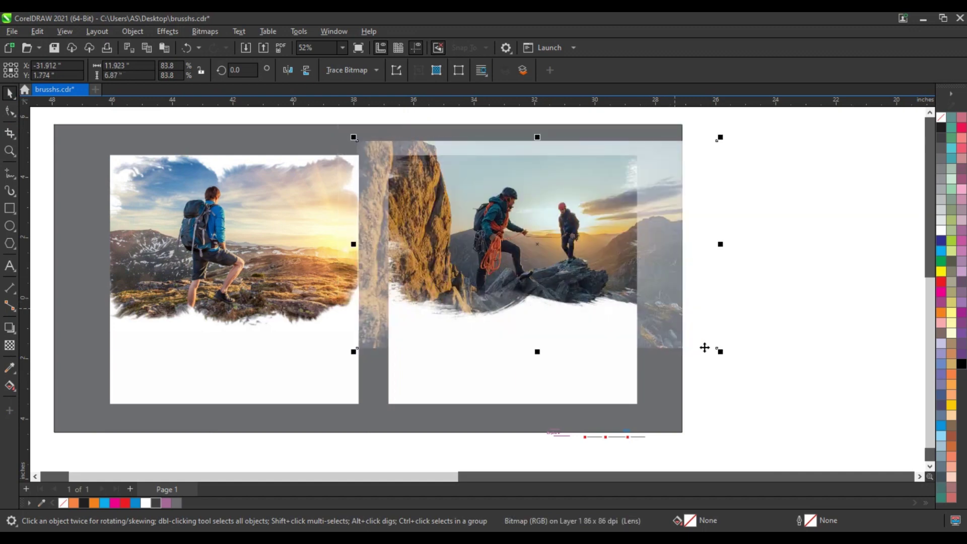
{"action": "left_click_drag", "start_coordinate": [721, 356], "coordinate": [703, 343]}
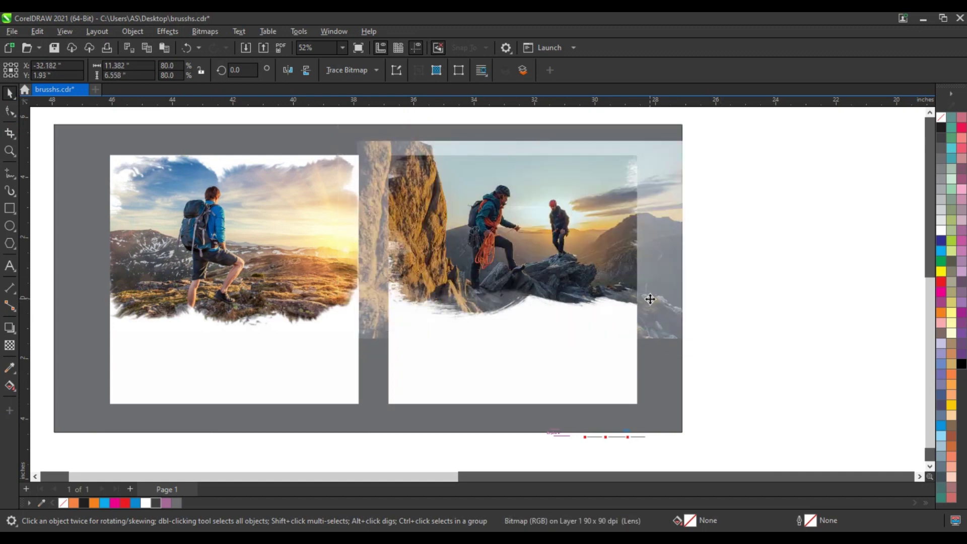
{"action": "left_click_drag", "start_coordinate": [648, 301], "coordinate": [652, 304]}
{"action": "right_click", "coordinate": [652, 302]}
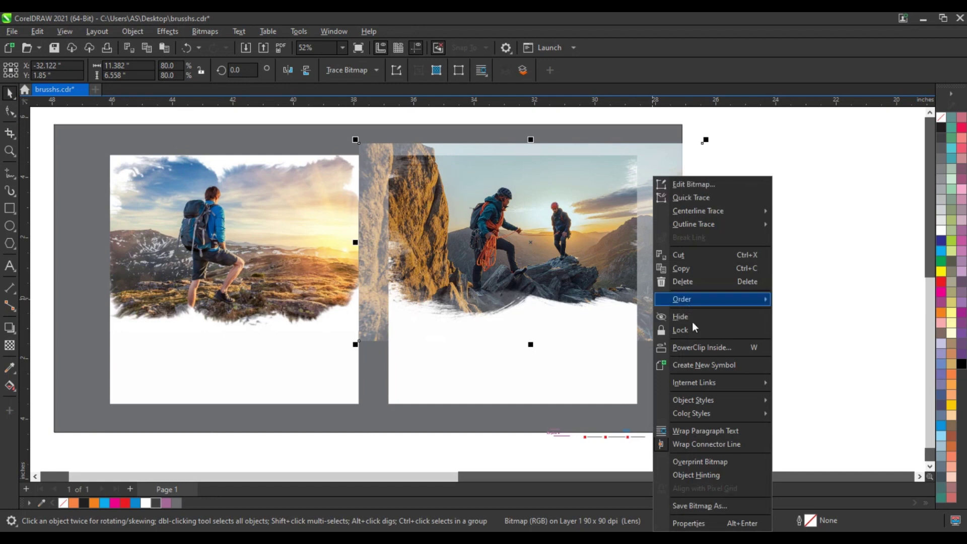
{"action": "left_click", "coordinate": [693, 347]}
{"action": "left_click", "coordinate": [625, 341]}
{"action": "left_click", "coordinate": [714, 326]}
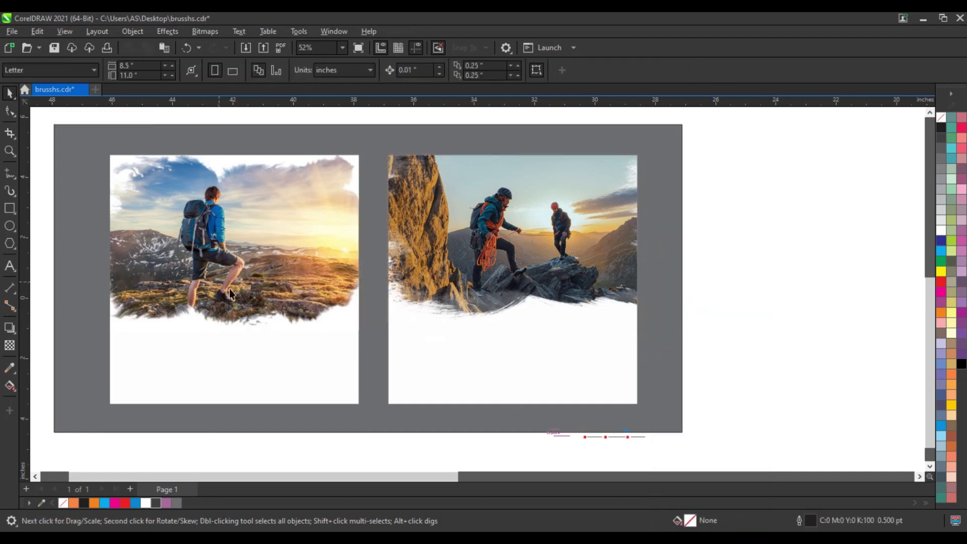
Zoom out and scale up the Dream Explore Destination heading and contact details block
{"action": "scroll", "coordinate": [428, 281], "scroll_direction": "down", "scroll_amount": 1}
{"action": "scroll", "coordinate": [427, 281], "scroll_direction": "down", "scroll_amount": 2}
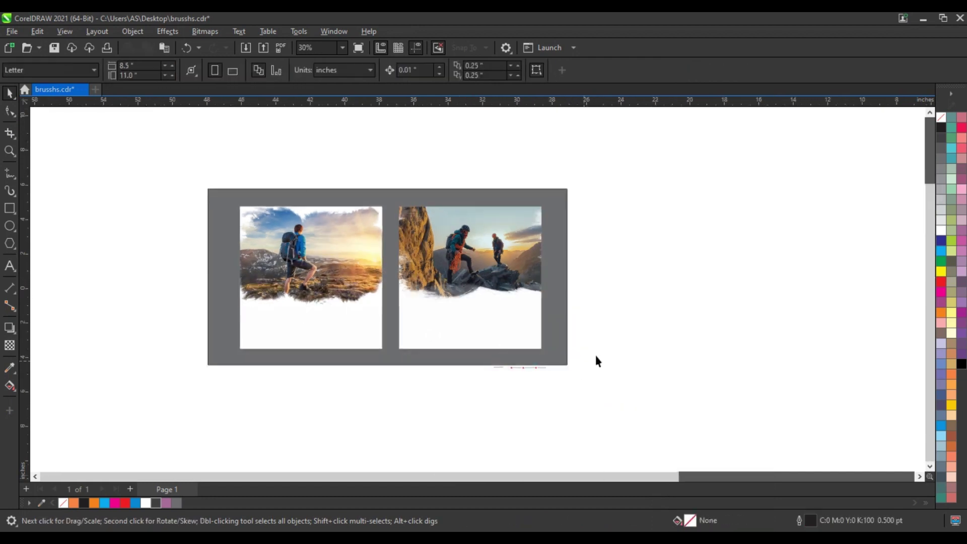
{"action": "left_click_drag", "start_coordinate": [486, 372], "coordinate": [391, 430]}
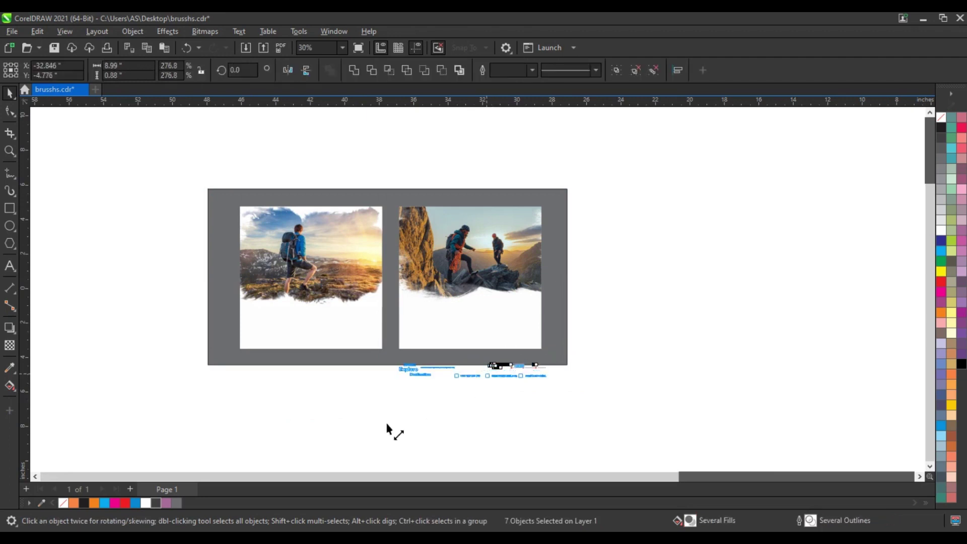
{"action": "left_click_drag", "start_coordinate": [417, 378], "coordinate": [416, 379]}
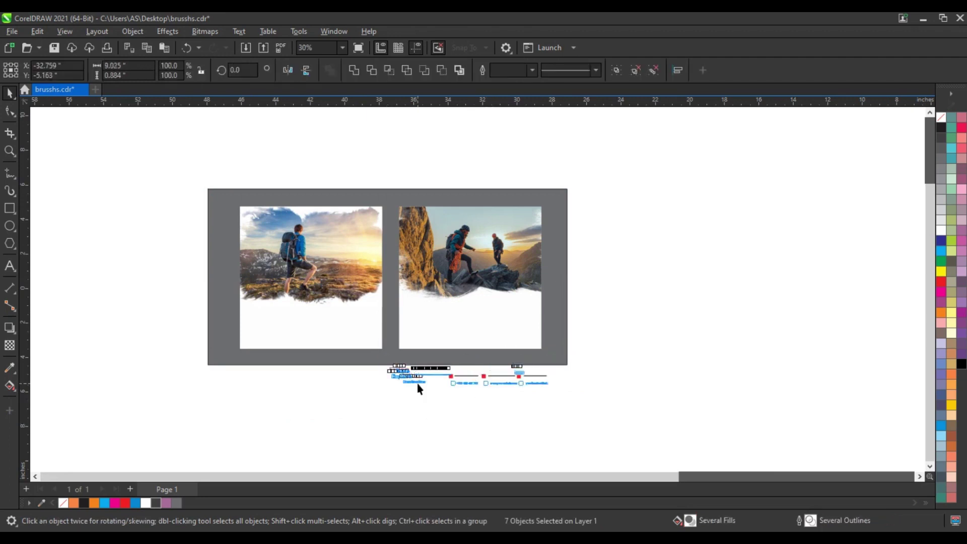
Zoom in on the right frame and move the text and contact row into it
{"action": "key", "text": "z"}
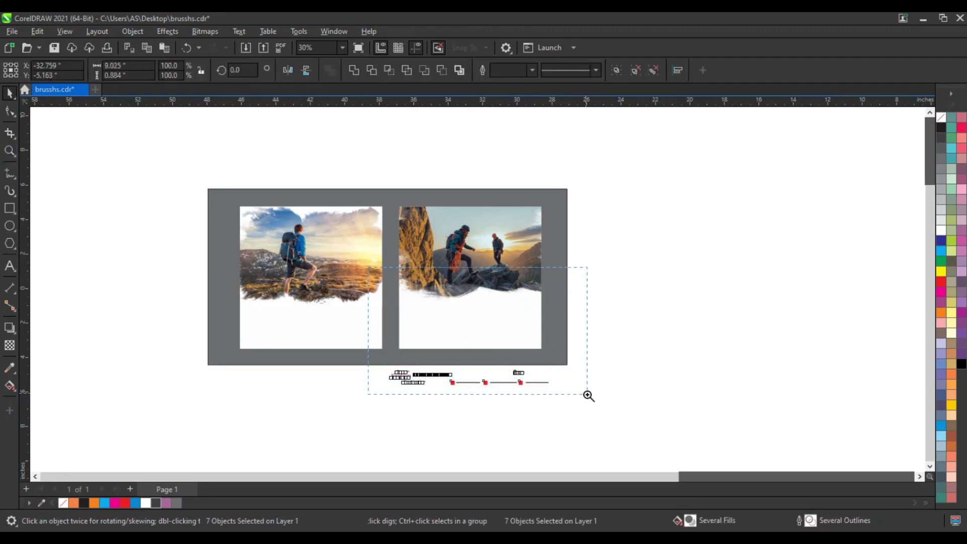
{"action": "left_click_drag", "start_coordinate": [371, 267], "coordinate": [586, 395]}
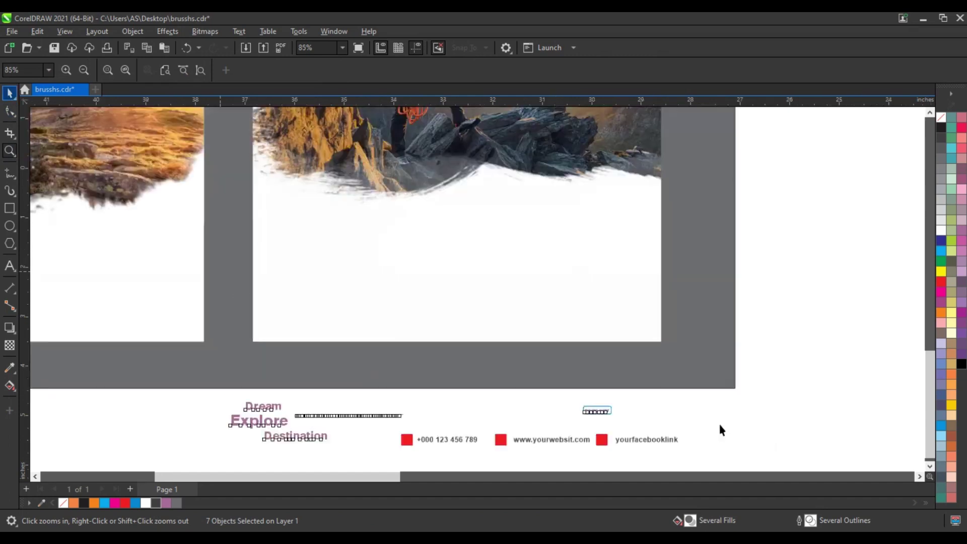
{"action": "key", "text": "space"}
{"action": "key", "text": "Escape"}
{"action": "left_click_drag", "start_coordinate": [500, 436], "coordinate": [415, 328]}
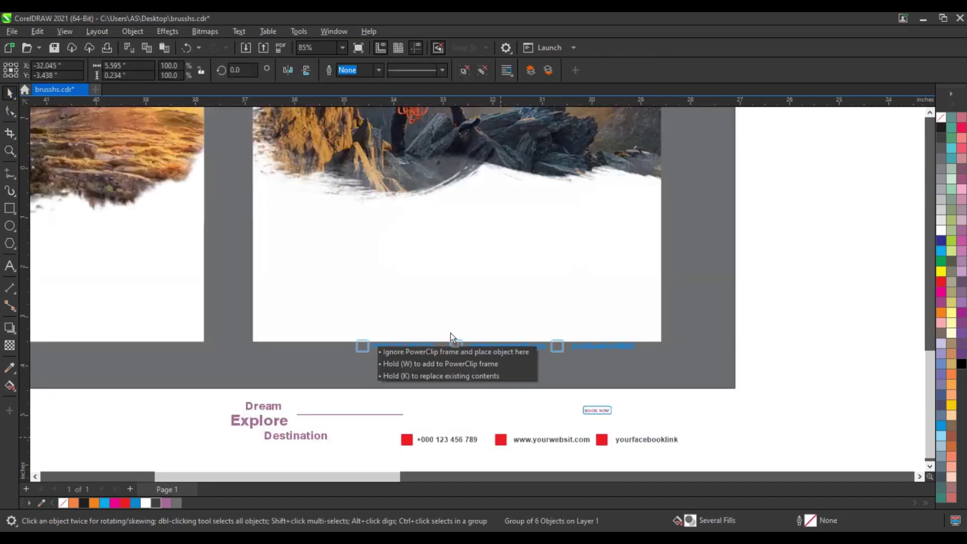